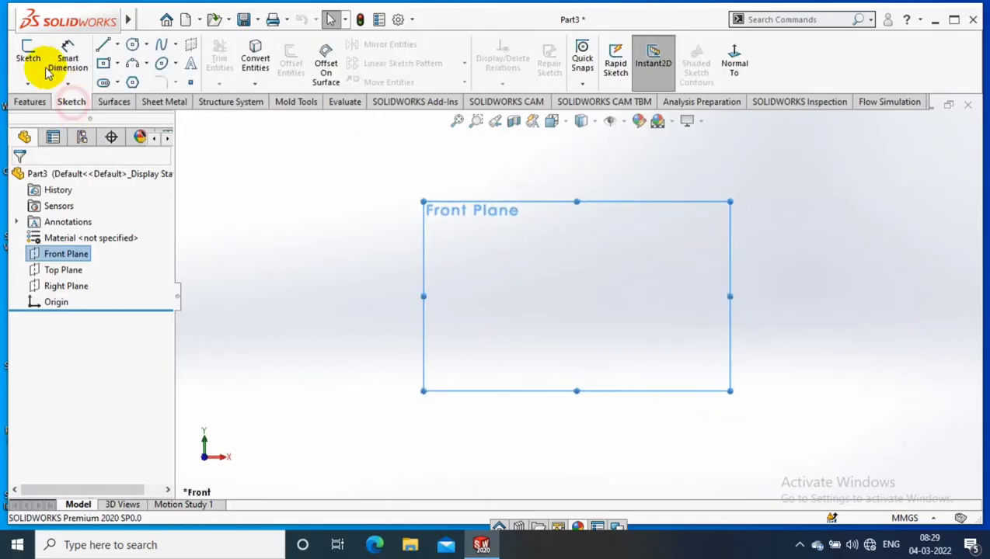
# Sketch a Ø180 circle on the Front Plane and start a 10 mm Extruded Boss/Base from it.
pyautogui.click(132, 44)
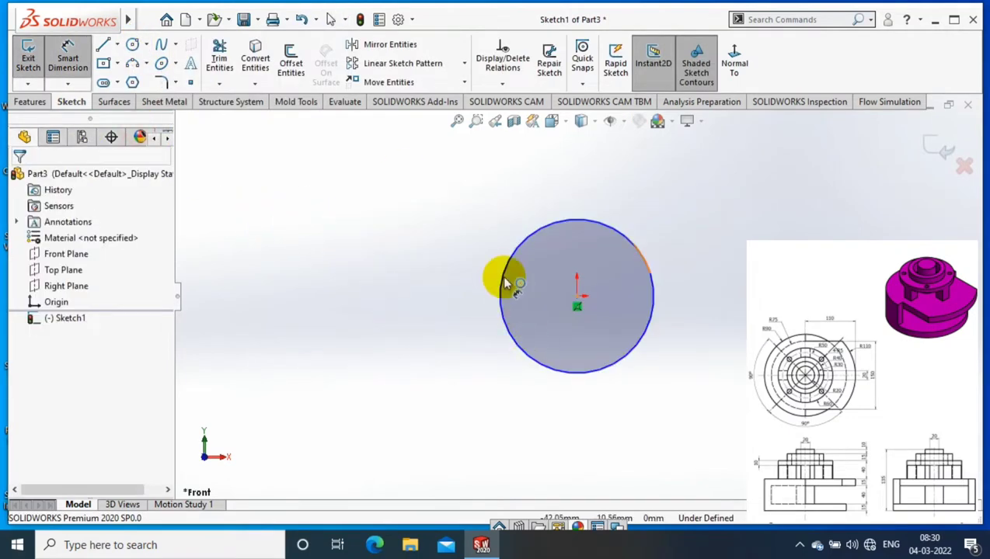
pyautogui.click(505, 284)
pyautogui.click(384, 264)
pyautogui.write('180')
pyautogui.press('Return')
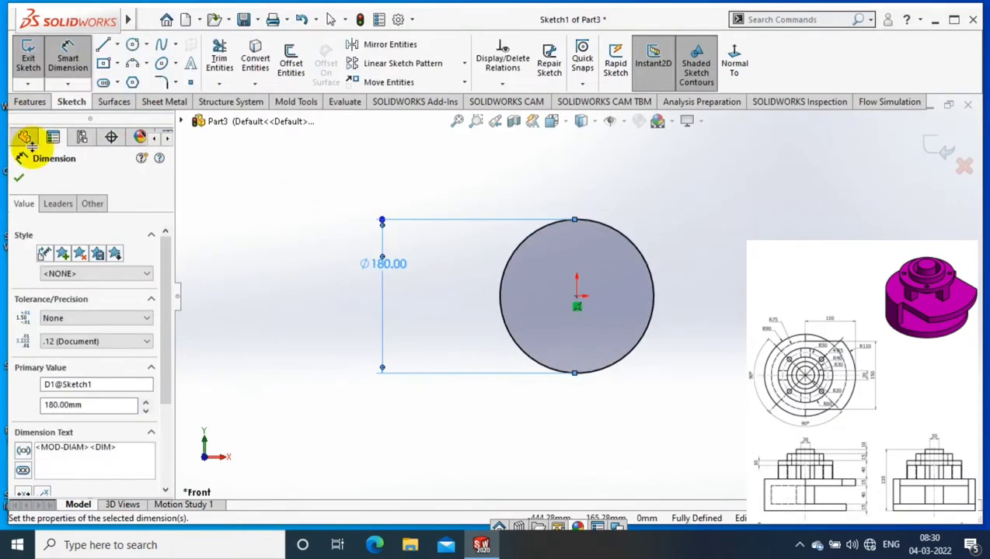
pyautogui.click(28, 58)
pyautogui.click(30, 102)
pyautogui.click(33, 63)
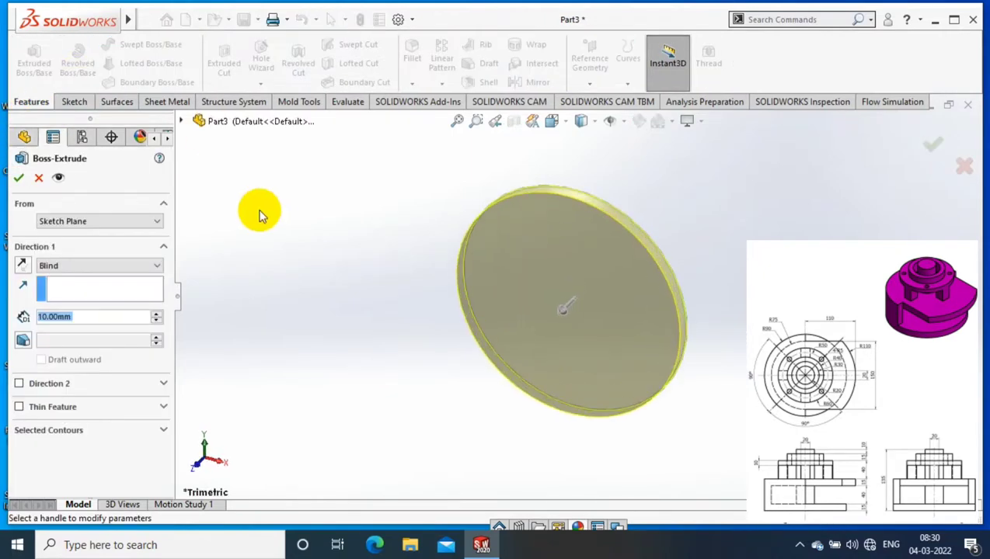
# Accept the 10 mm disc and start a sketch on its front face, viewed Normal To.
pyautogui.press('Return')
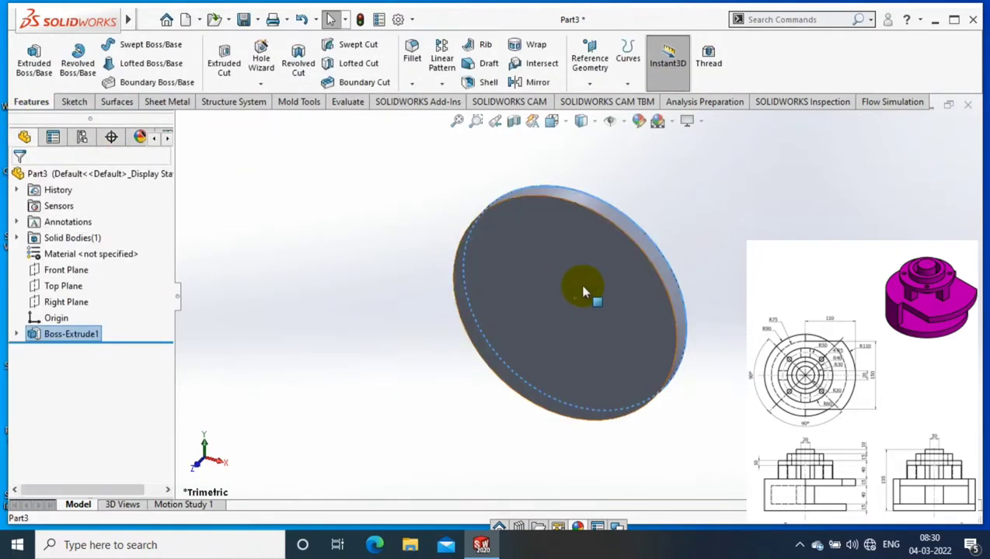
pyautogui.rightClick(581, 288)
pyautogui.click(669, 159)
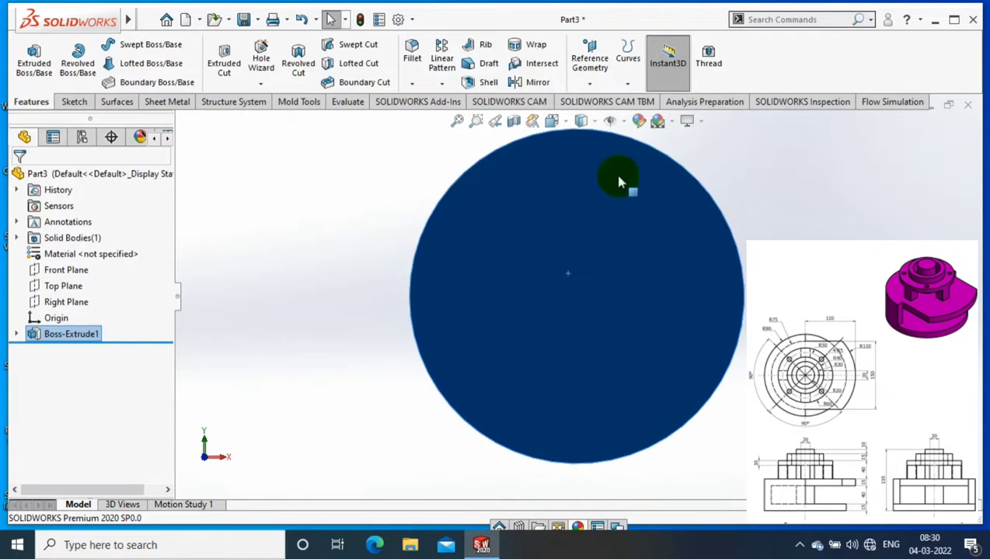
pyautogui.click(74, 101)
pyautogui.click(28, 58)
# Draw a circle centred on the origin and dimension it to Ø150.
pyautogui.click(133, 46)
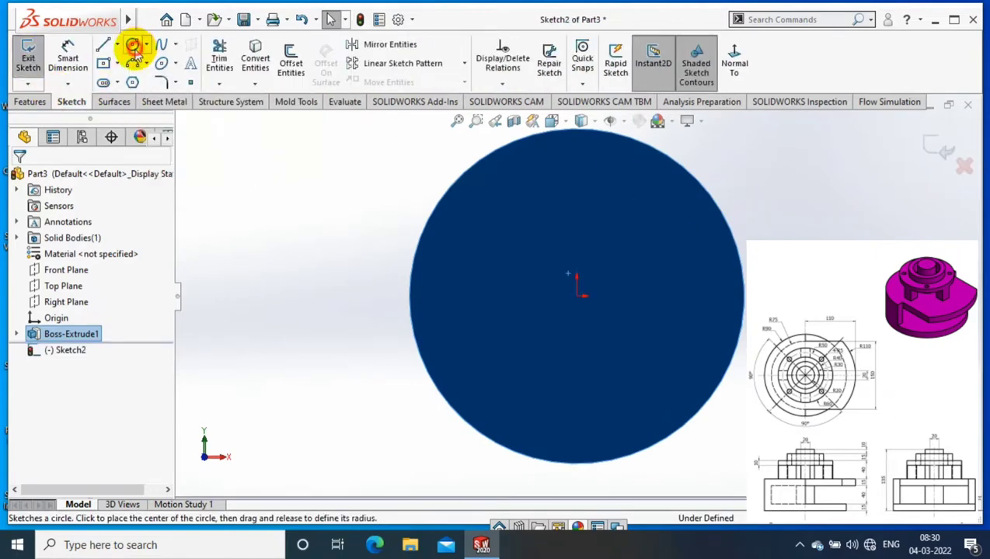
pyautogui.click(576, 296)
pyautogui.click(624, 416)
pyautogui.click(67, 58)
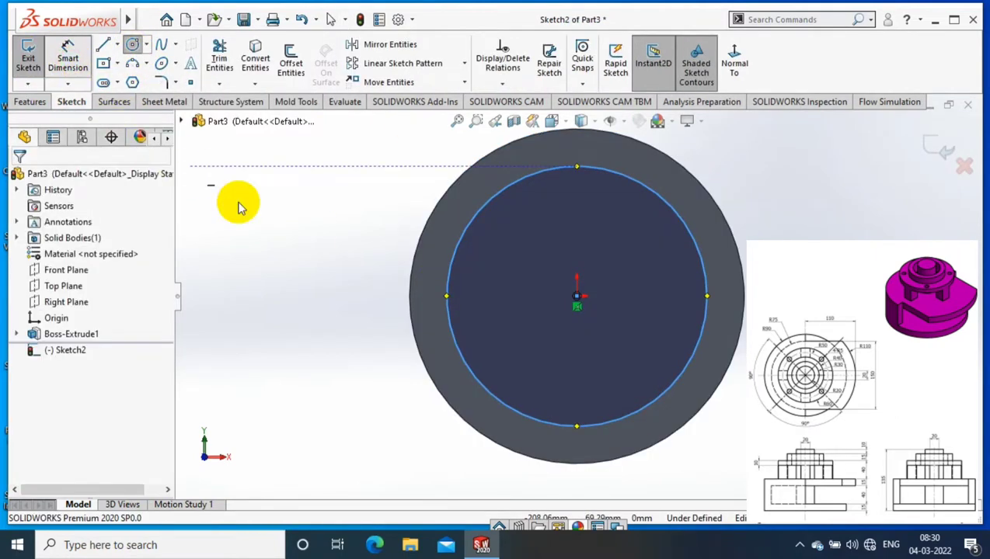
pyautogui.click(475, 206)
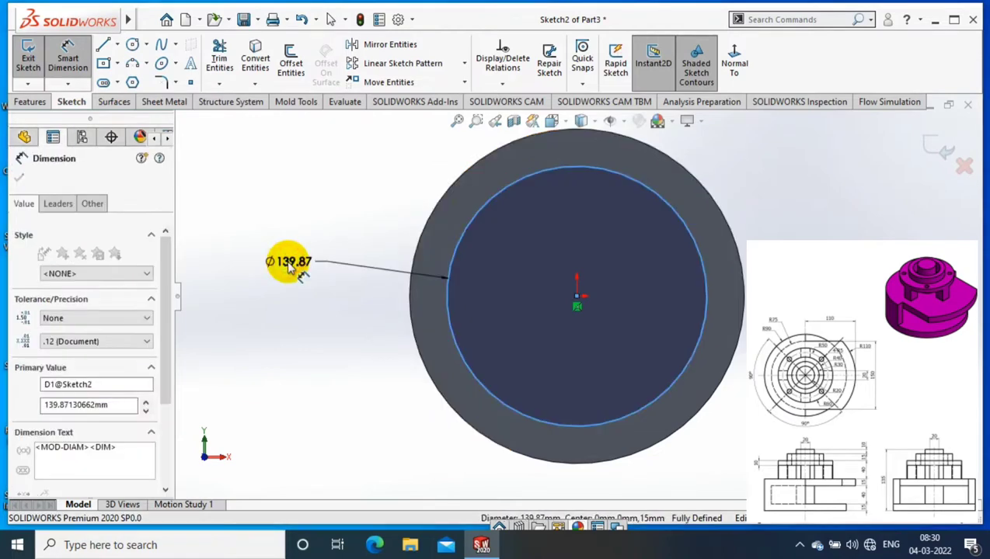
pyautogui.click(288, 260)
pyautogui.write('150')
pyautogui.press('Return')
pyautogui.press('z')
pyautogui.click(19, 183)
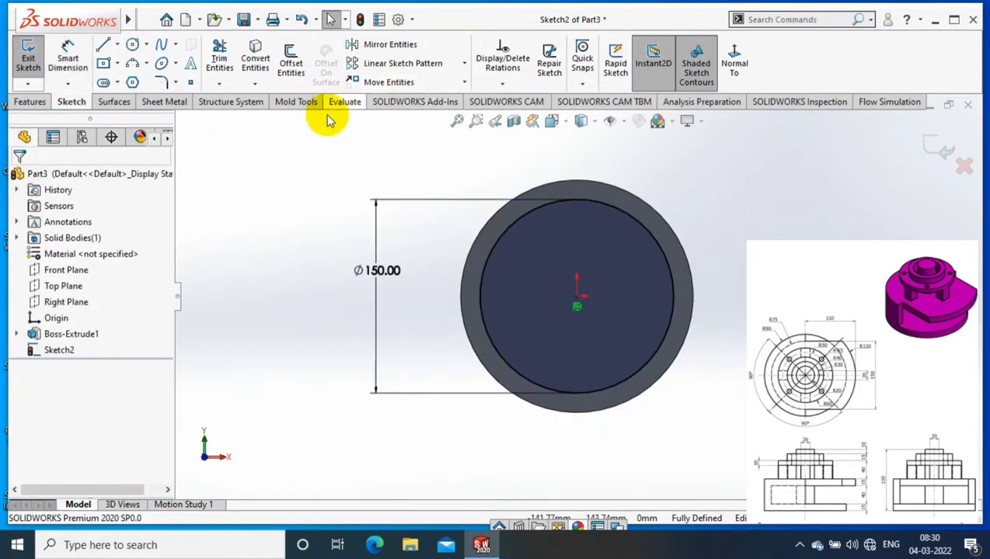
# Convert the disc's outer edge into the sketch.
pyautogui.click(254, 83)
pyautogui.click(546, 191)
pyautogui.click(18, 177)
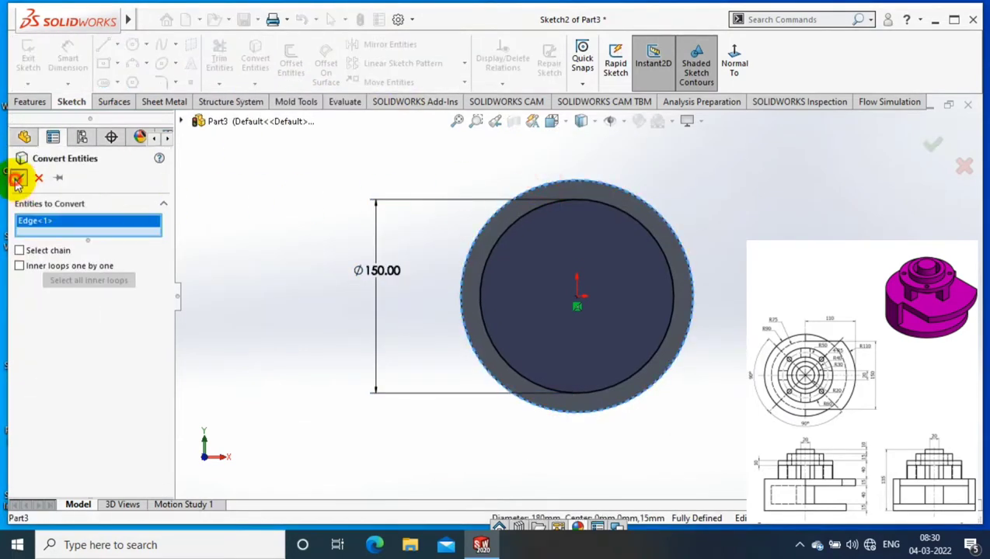
pyautogui.scroll(-3, 767, 237)
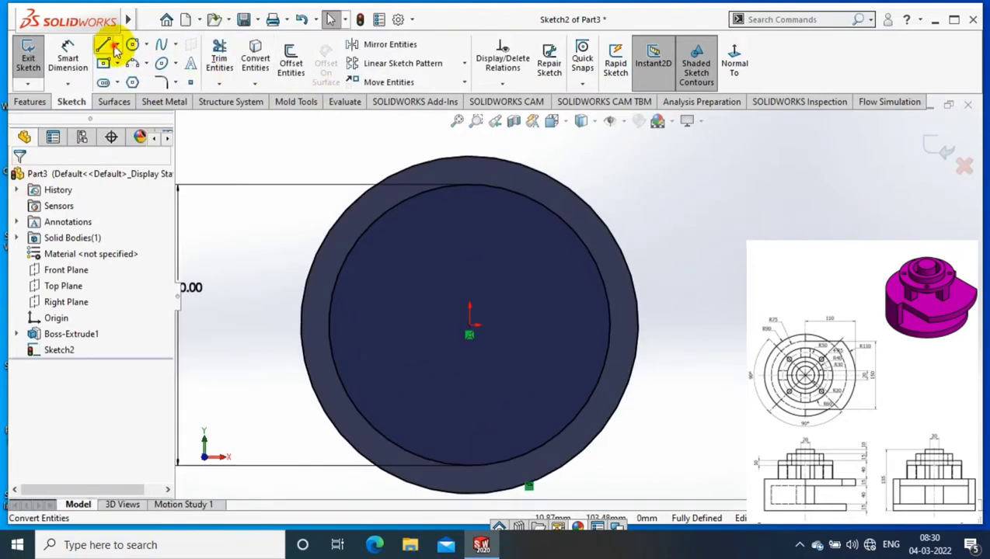
# Draw a horizontal line from the inner circle's top and a horizontal centreline from the origin.
pyautogui.click(103, 45)
pyautogui.click(469, 185)
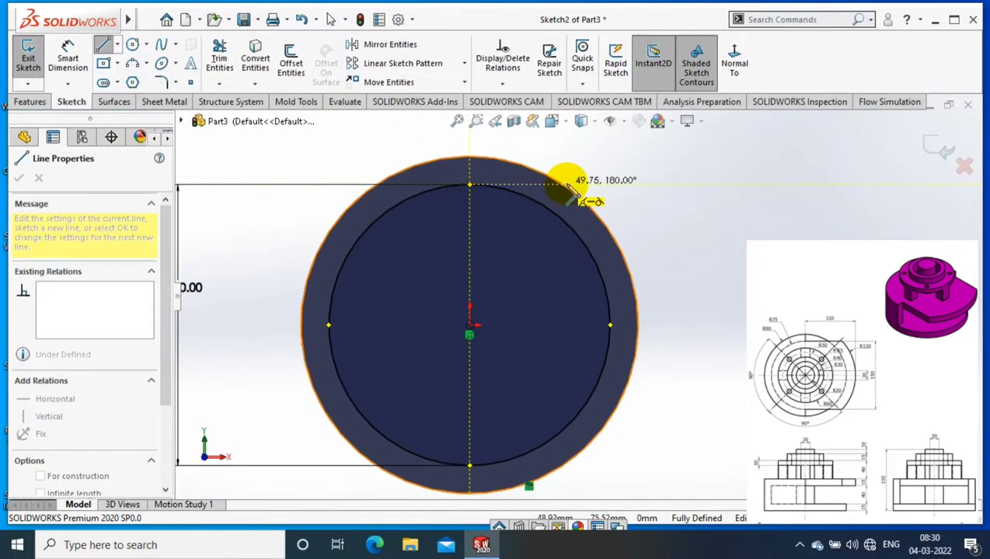
pyautogui.click(114, 45)
pyautogui.click(121, 65)
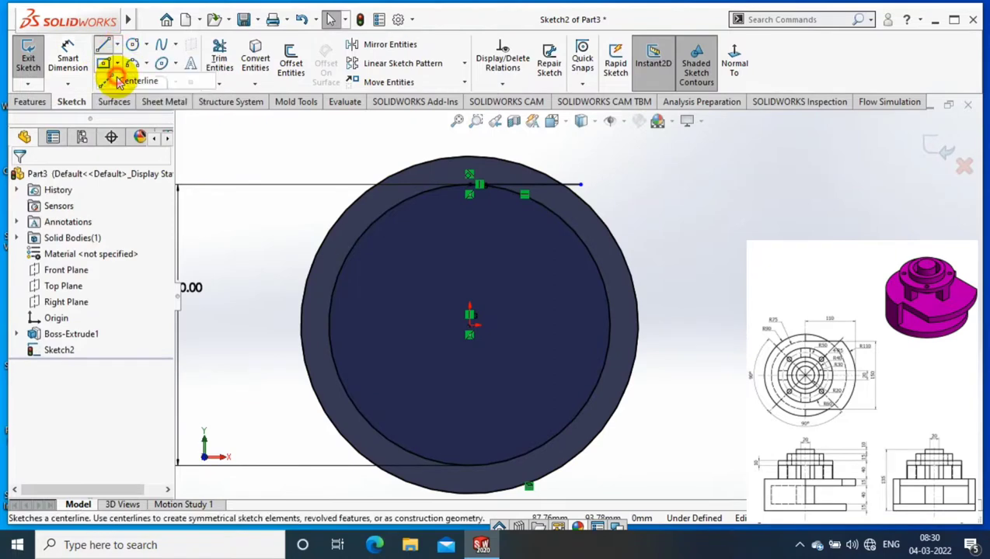
pyautogui.click(470, 325)
pyautogui.click(665, 325)
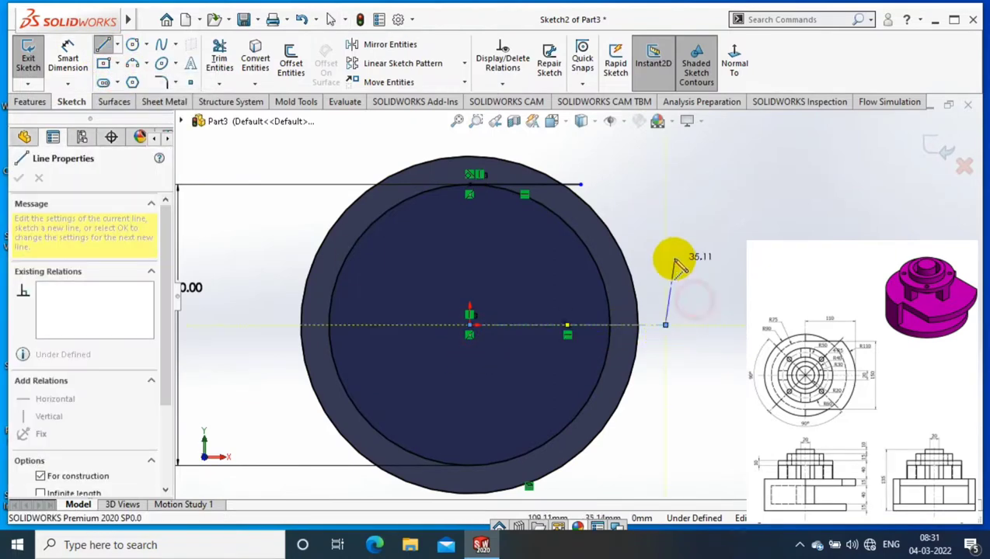
pyautogui.press('Escape')
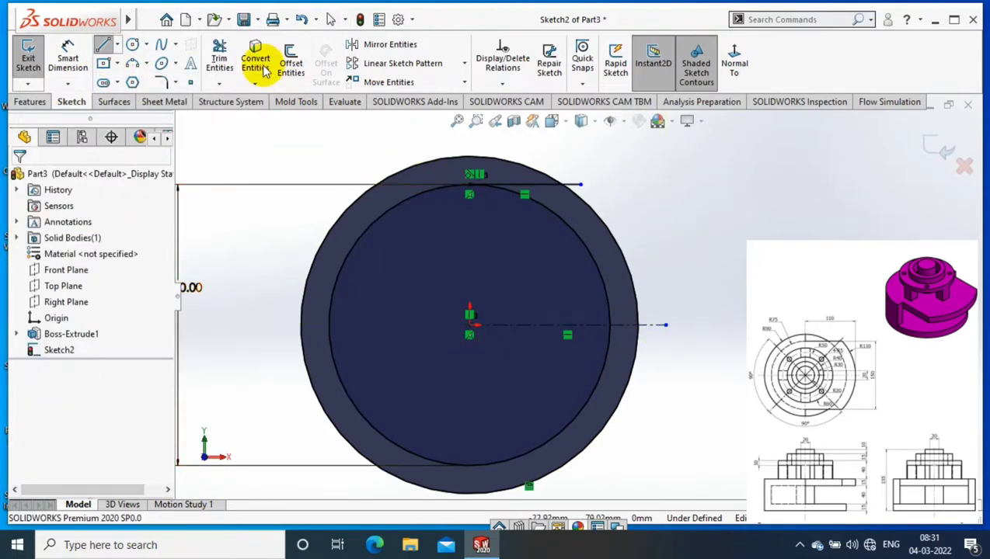
# Mirror the top line about the centreline to create a matching bottom line.
pyautogui.click(290, 63)
pyautogui.click(551, 185)
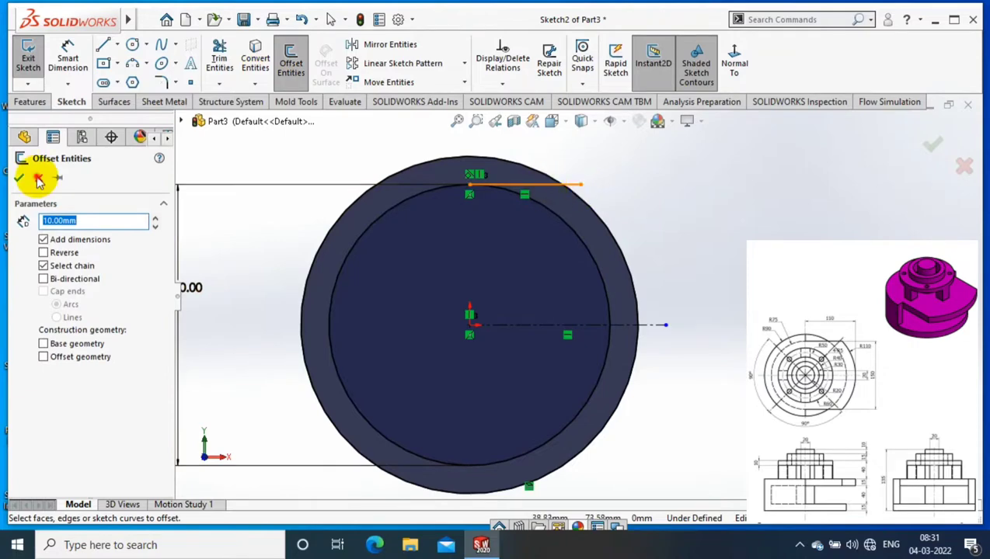
pyautogui.click(39, 179)
pyautogui.click(390, 44)
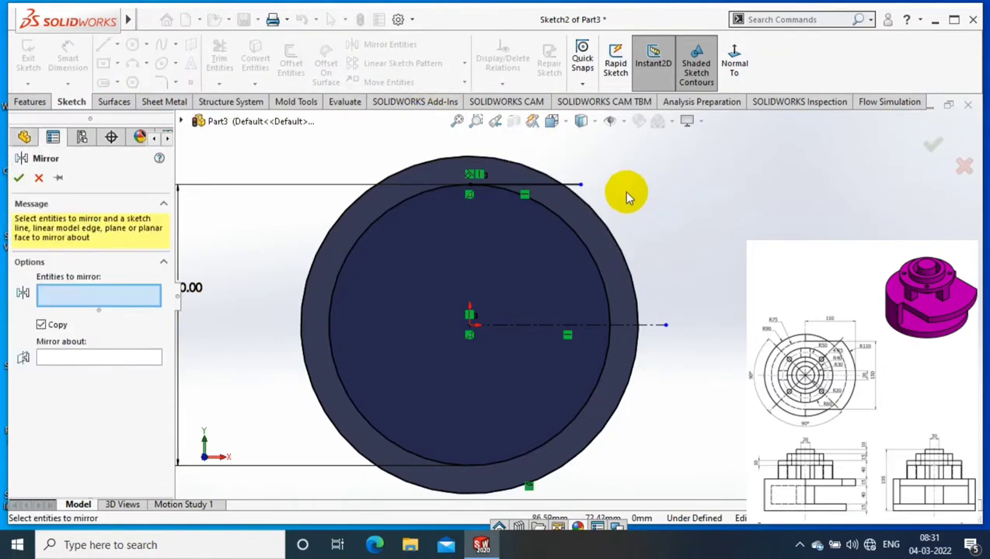
pyautogui.click(522, 186)
pyautogui.click(111, 359)
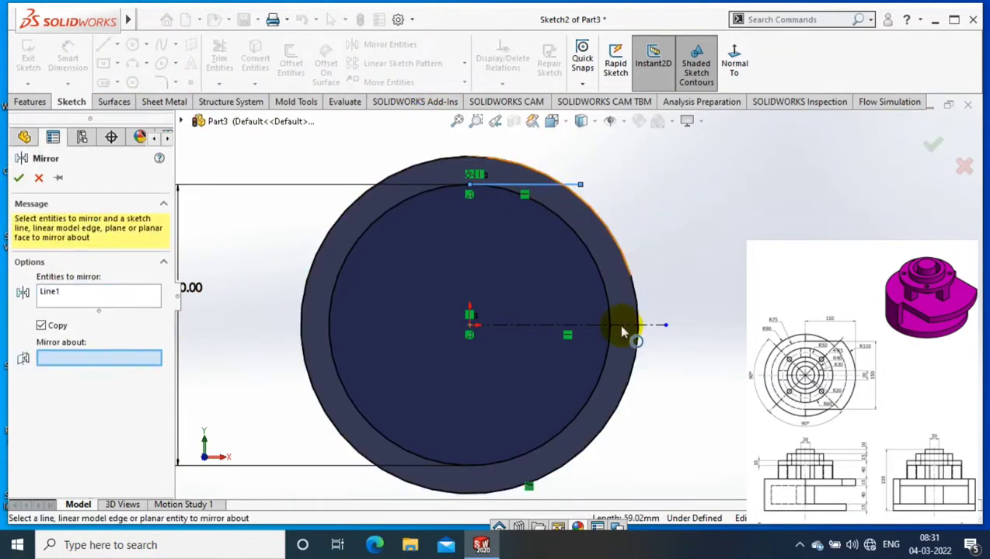
pyautogui.click(557, 333)
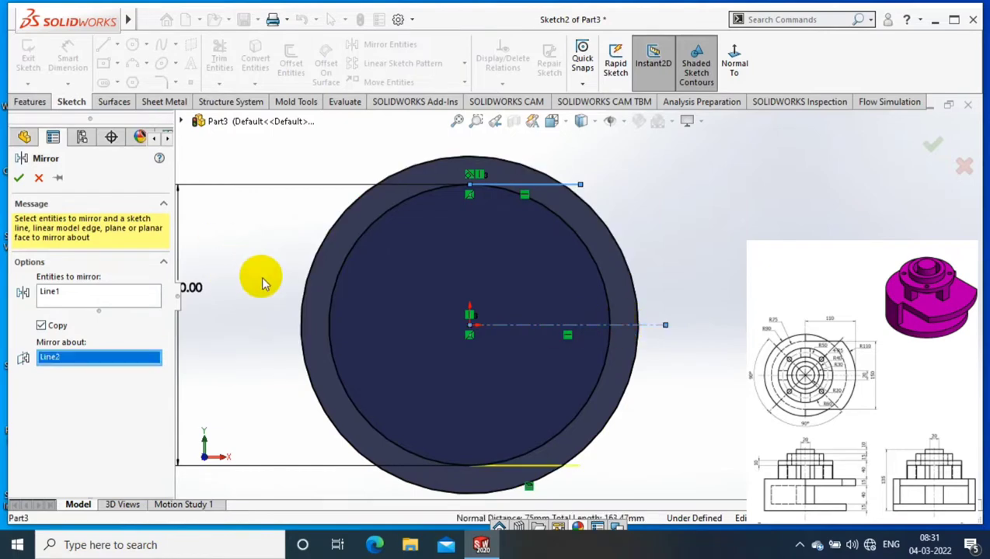
pyautogui.click(20, 178)
# Trim away the curve pieces and the inner circle's right arc.
pyautogui.click(219, 84)
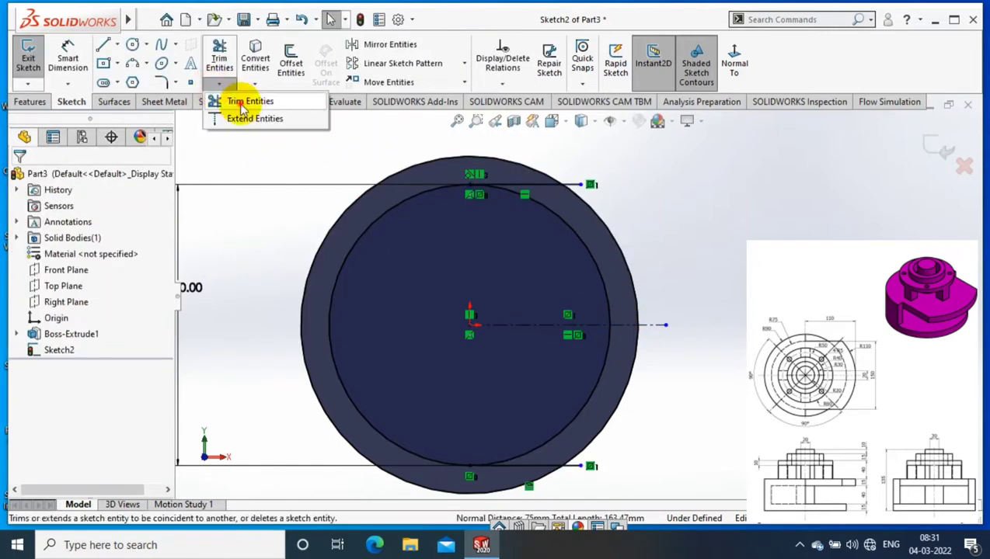
pyautogui.click(242, 107)
pyautogui.scroll(-2, 592, 194)
pyautogui.scroll(-1, 537, 205)
pyautogui.scroll(3, 625, 280)
pyautogui.scroll(2, 604, 336)
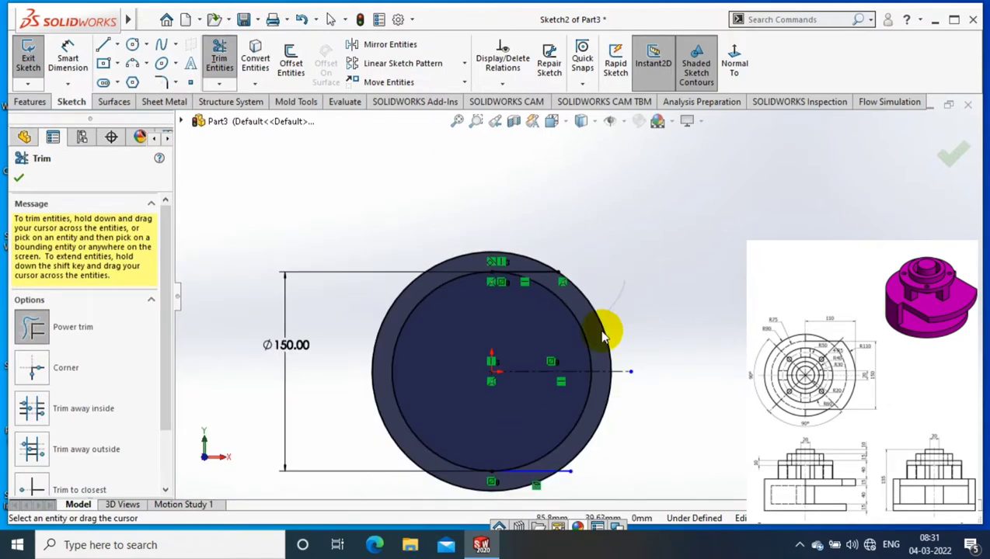
pyautogui.moveTo(602, 335); pyautogui.dragTo(653, 435)
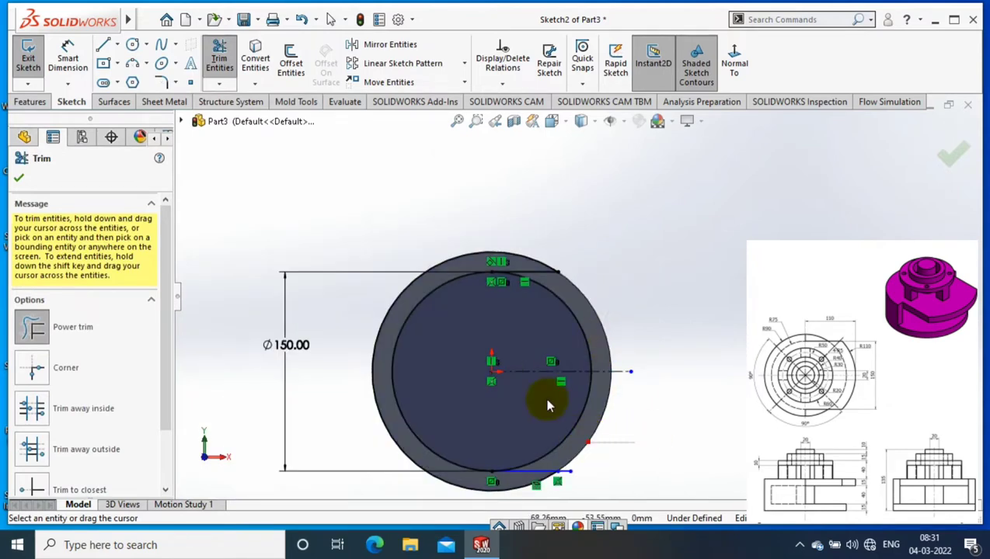
pyautogui.scroll(-2, 544, 398)
pyautogui.scroll(4, 559, 249)
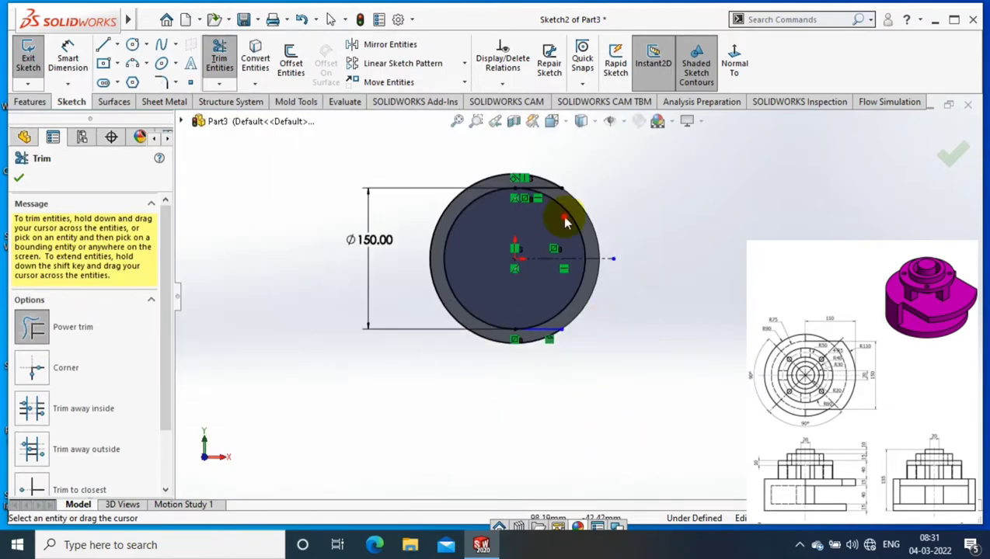
pyautogui.moveTo(566, 223); pyautogui.dragTo(497, 232)
pyautogui.press('Escape')
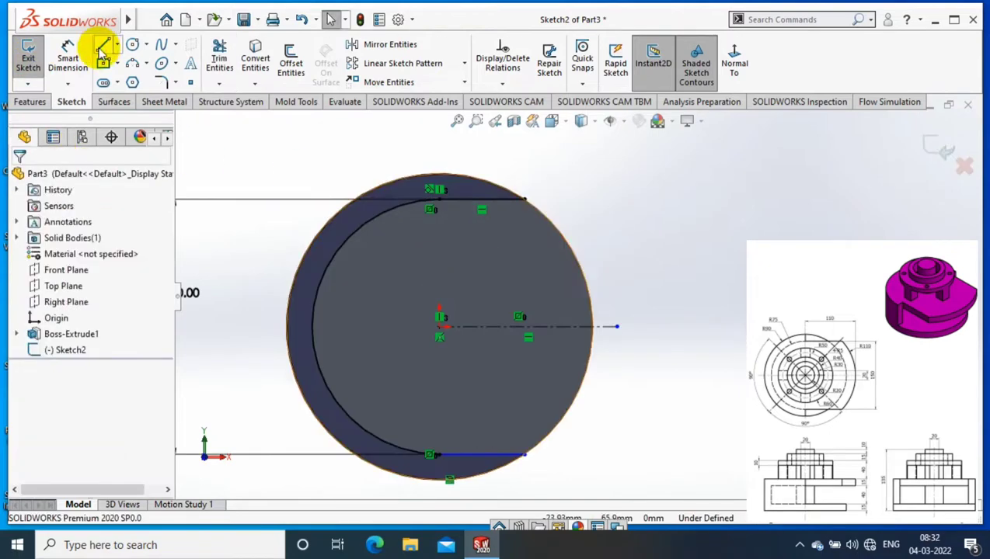
# Start lines at the circle's top and bottom, cancelling both.
pyautogui.click(104, 48)
pyautogui.scroll(-2, 431, 206)
pyautogui.click(434, 180)
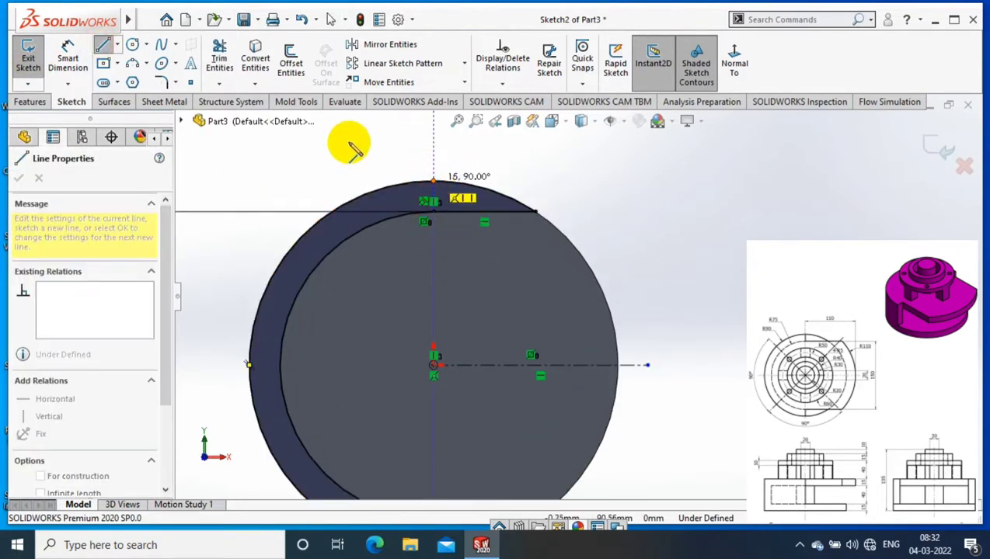
pyautogui.press('Escape')
pyautogui.click(103, 48)
pyautogui.scroll(2, 535, 419)
pyautogui.scroll(-4, 483, 353)
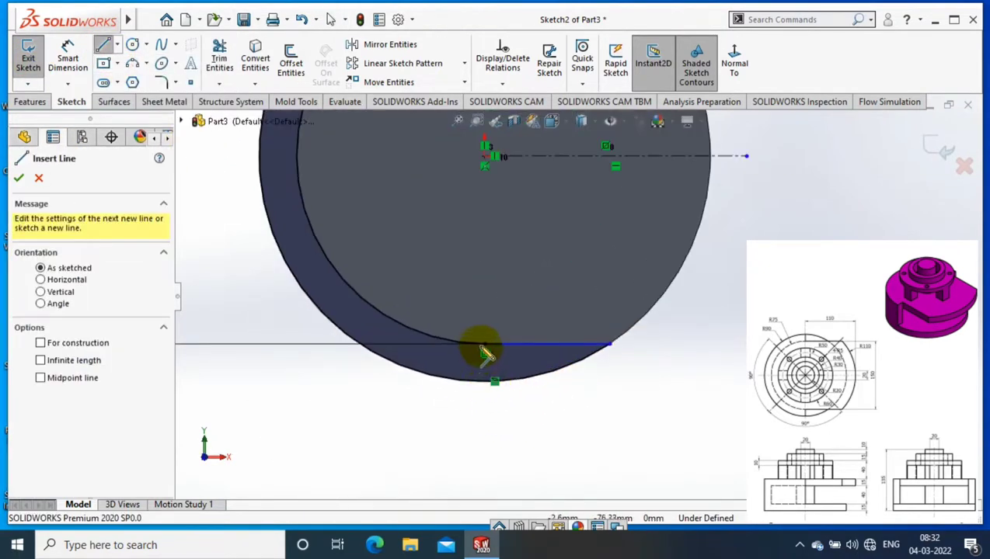
pyautogui.click(483, 379)
pyautogui.press('Escape')
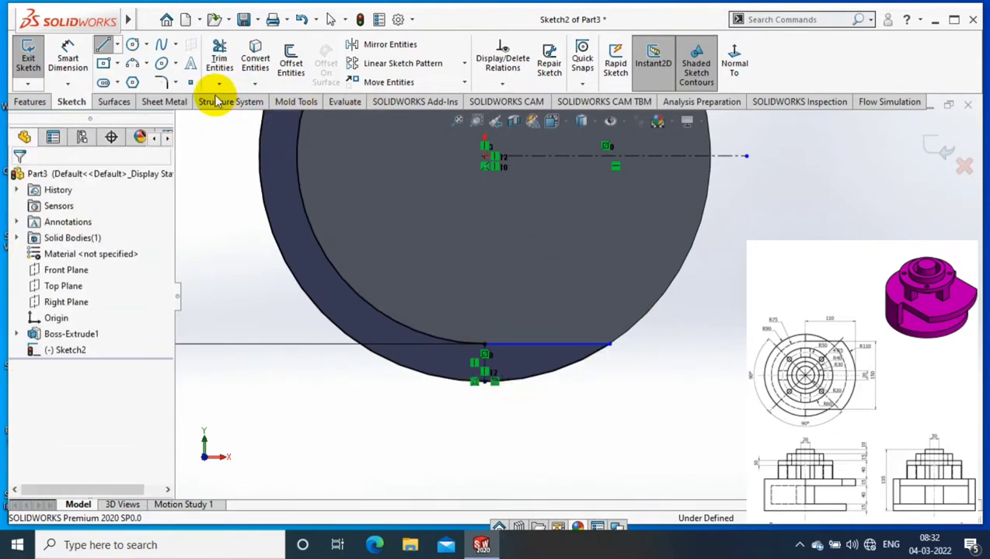
# Finish trimming, exit the sketch, and extrude the crescent region 55 mm.
pyautogui.click(219, 83)
pyautogui.click(221, 97)
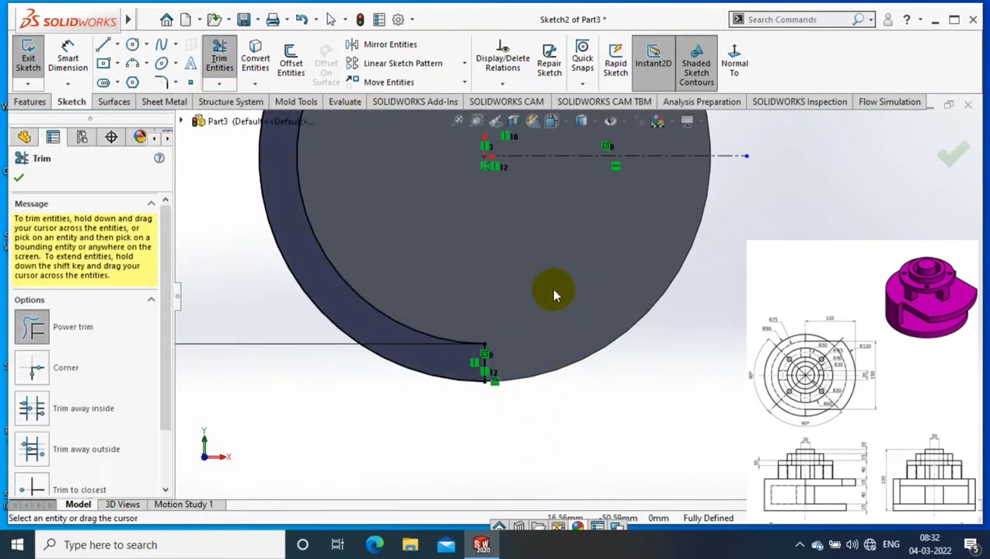
pyautogui.scroll(4, 571, 295)
pyautogui.click(18, 177)
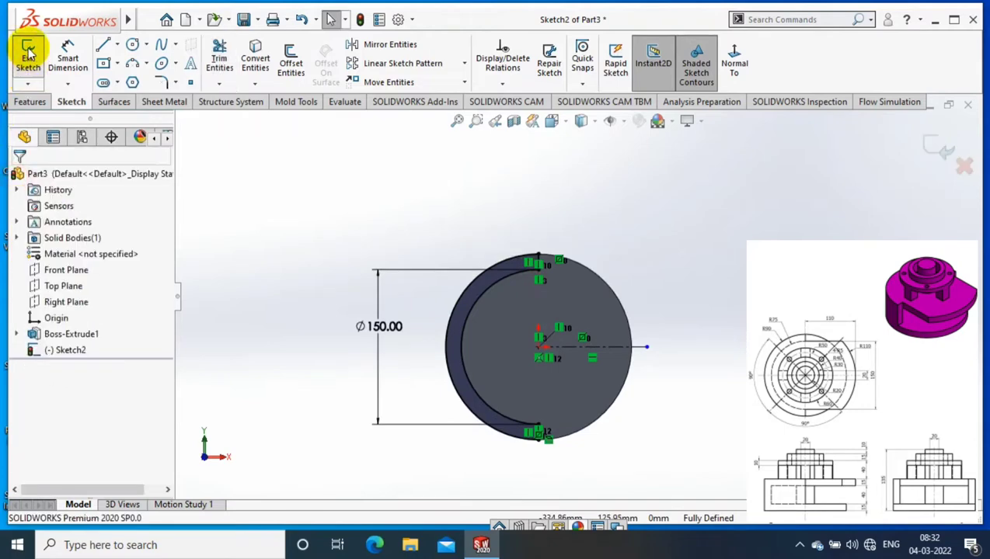
pyautogui.click(28, 58)
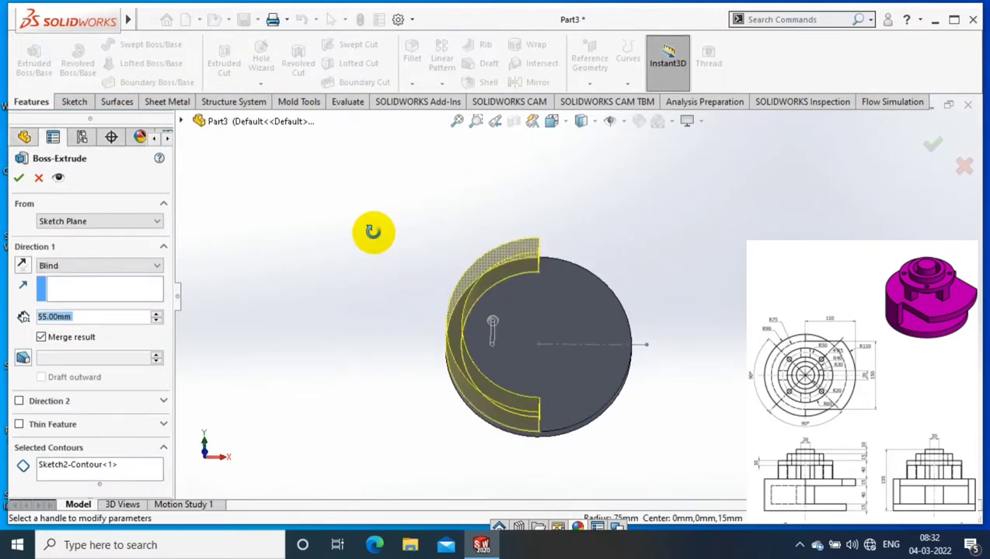
pyautogui.click(19, 178)
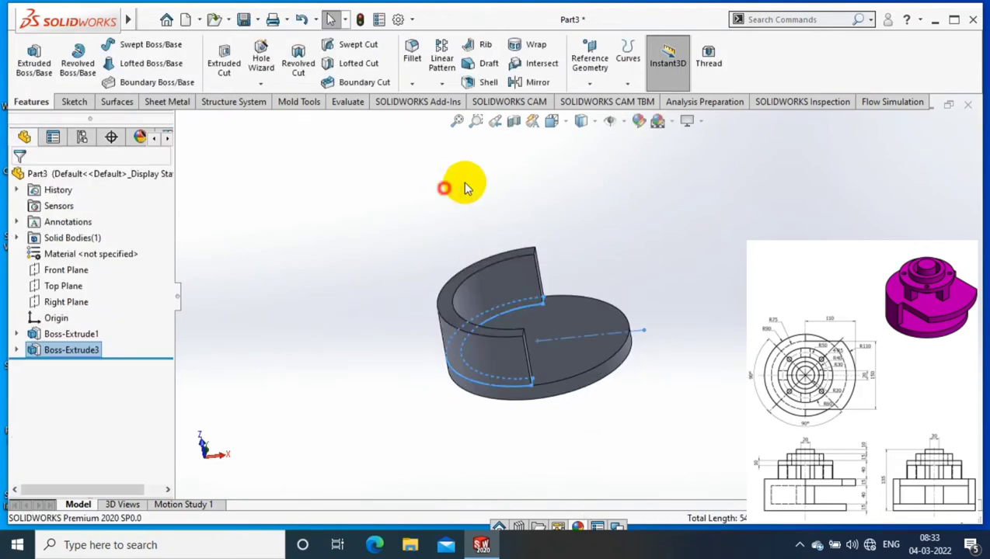
# Sketch on the disc's top face, viewed Normal To, and convert its outer edge.
pyautogui.click(504, 263)
pyautogui.rightClick(552, 248)
pyautogui.click(601, 154)
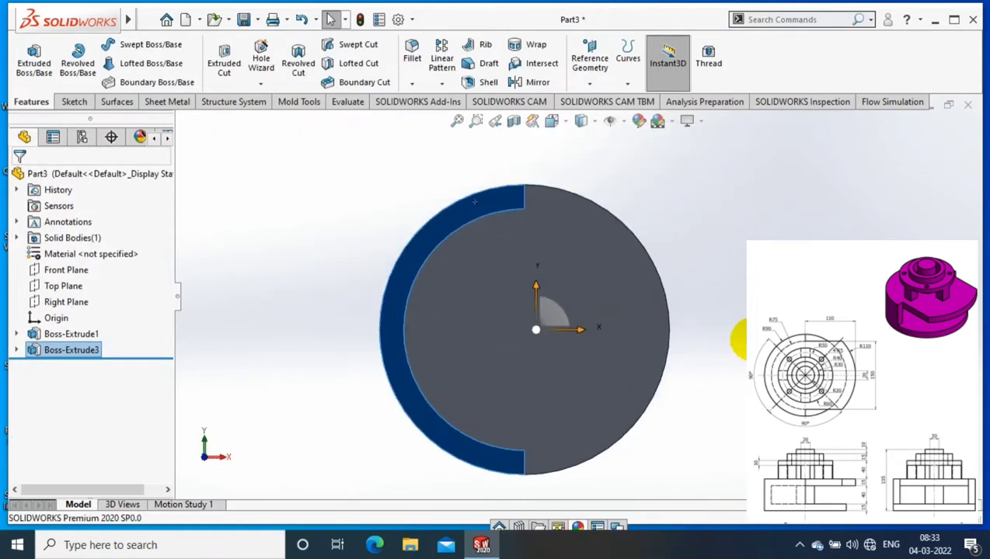
pyautogui.click(73, 102)
pyautogui.click(27, 60)
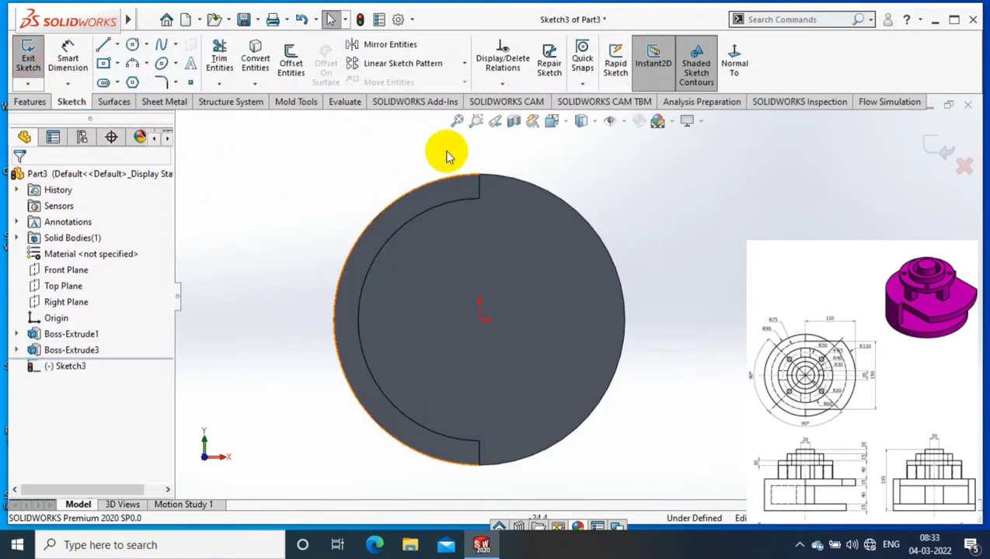
pyautogui.click(255, 83)
pyautogui.click(268, 100)
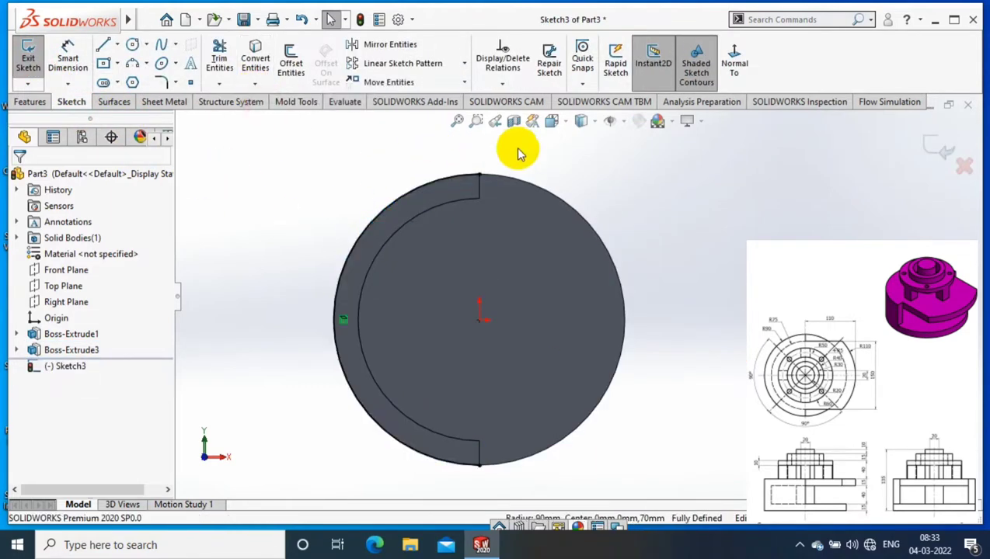
# Draw horizontal lines from the circle's top and bottom points out to the right.
pyautogui.click(103, 46)
pyautogui.click(478, 176)
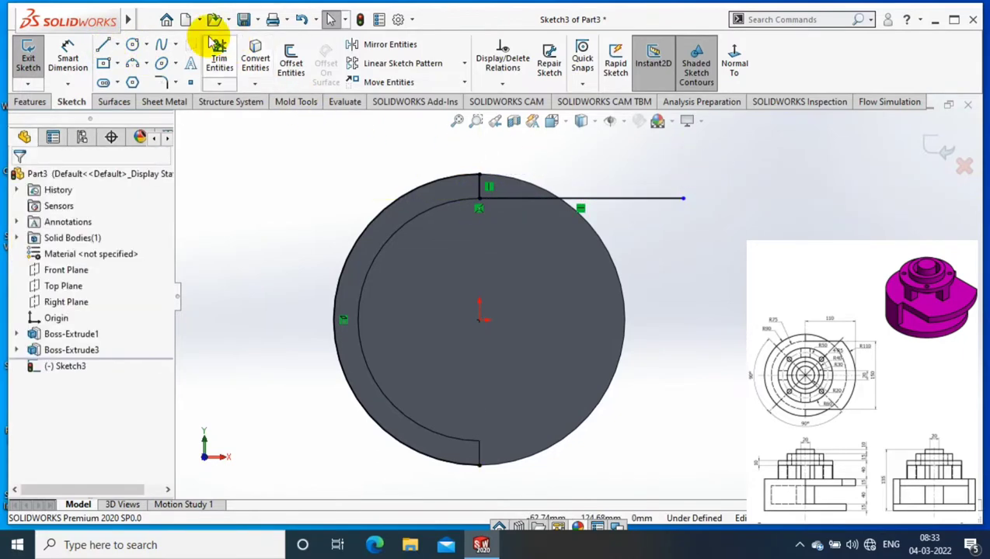
pyautogui.click(117, 46)
pyautogui.click(128, 60)
pyautogui.click(479, 466)
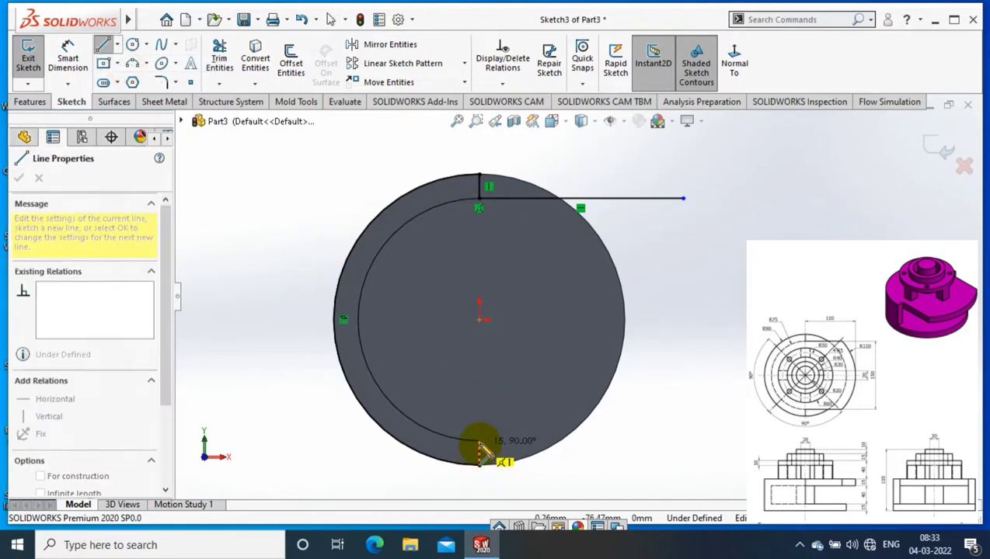
pyautogui.click(694, 440)
pyautogui.press('Escape')
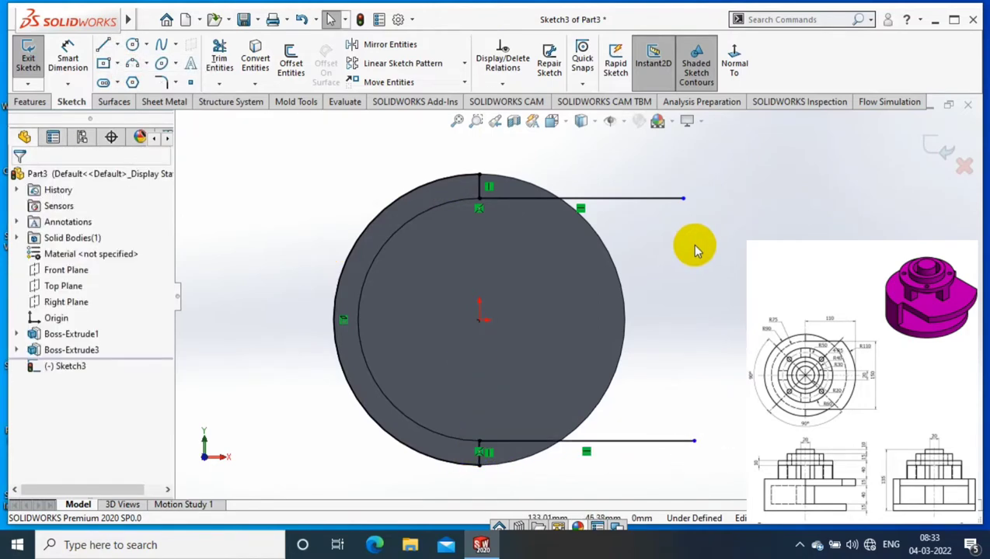
# Add a larger circle around the centre and dimension it to Ø220.
pyautogui.click(132, 44)
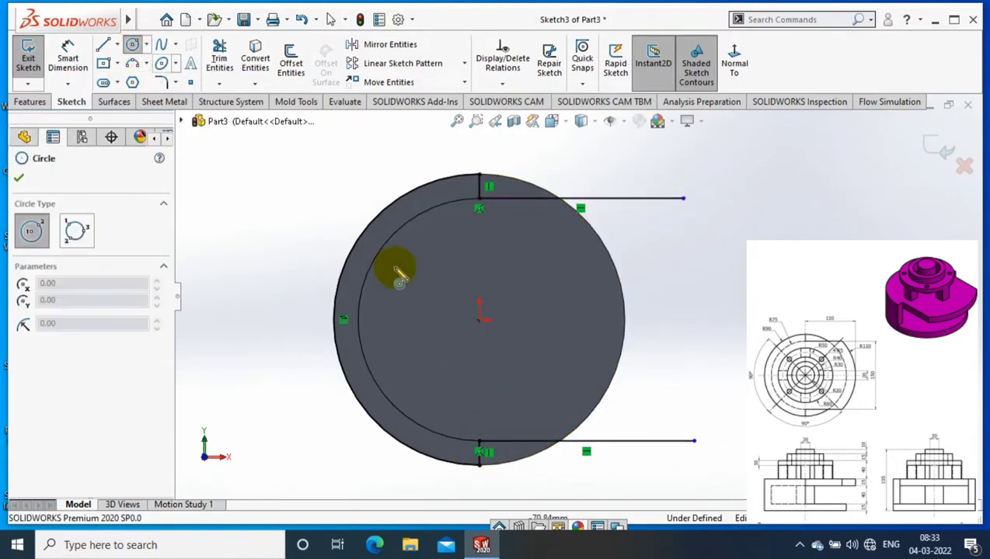
pyautogui.click(327, 243)
pyautogui.press('Escape')
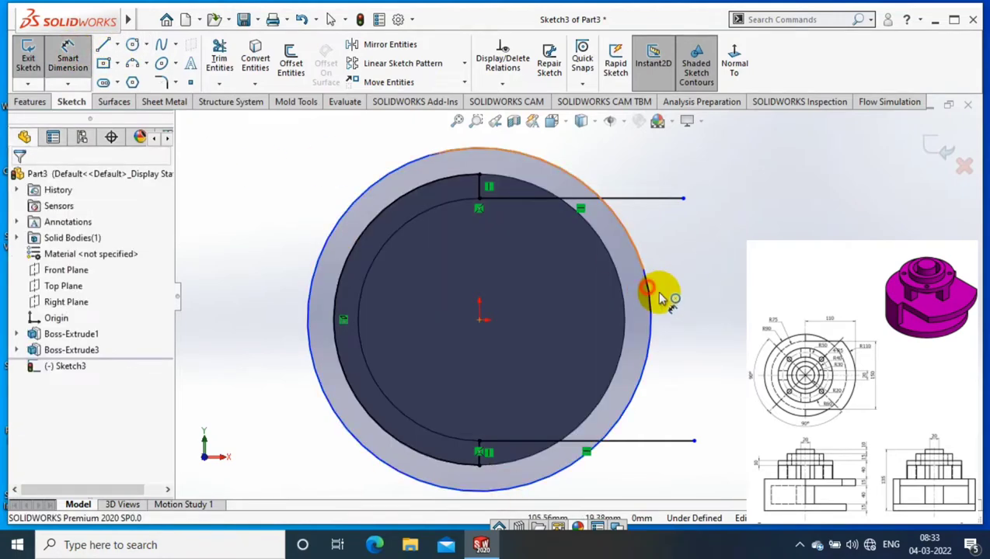
pyautogui.click(719, 325)
pyautogui.write('220')
pyautogui.press('Return')
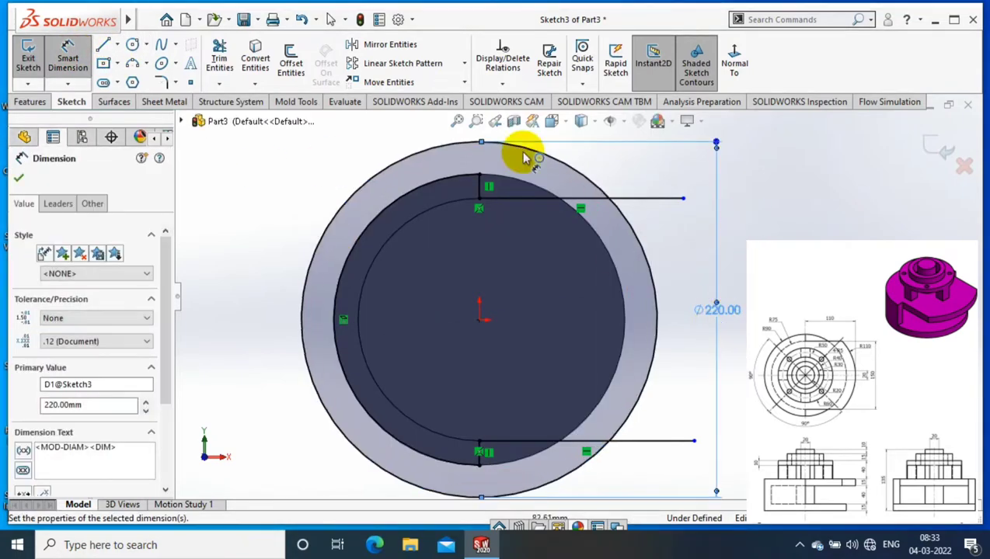
# Trim the left arc and line ends, then extrude the flange region 15 mm.
pyautogui.click(219, 58)
pyautogui.moveTo(426, 132)
pyautogui.mouseDown()
pyautogui.moveTo(552, 194)
pyautogui.moveTo(662, 214)
pyautogui.moveTo(660, 470)
pyautogui.mouseUp()
pyautogui.press('f')
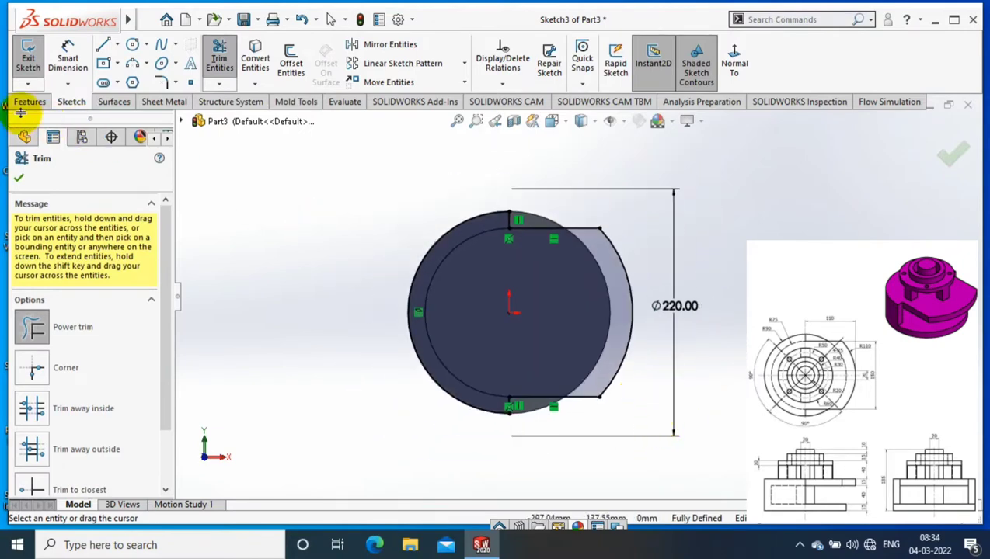
pyautogui.click(29, 104)
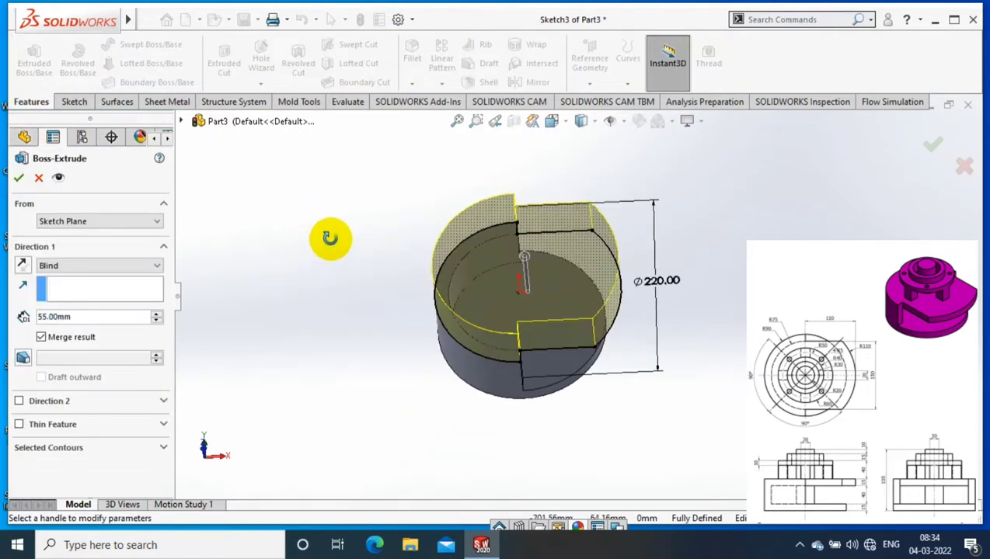
pyautogui.write('15')
pyautogui.press('Return')
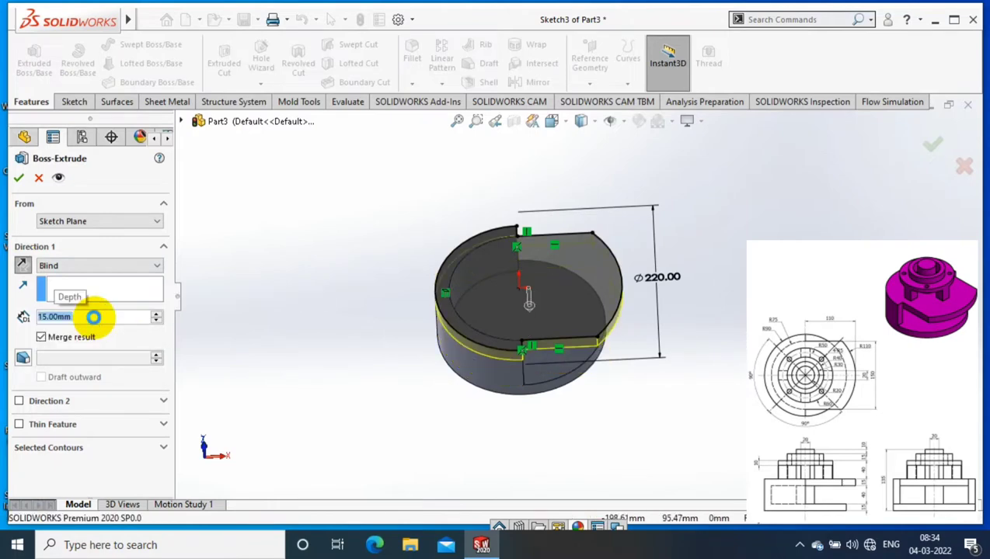
# Sketch a Ø40 circle centred on the origin on the top face.
pyautogui.rightClick(575, 278)
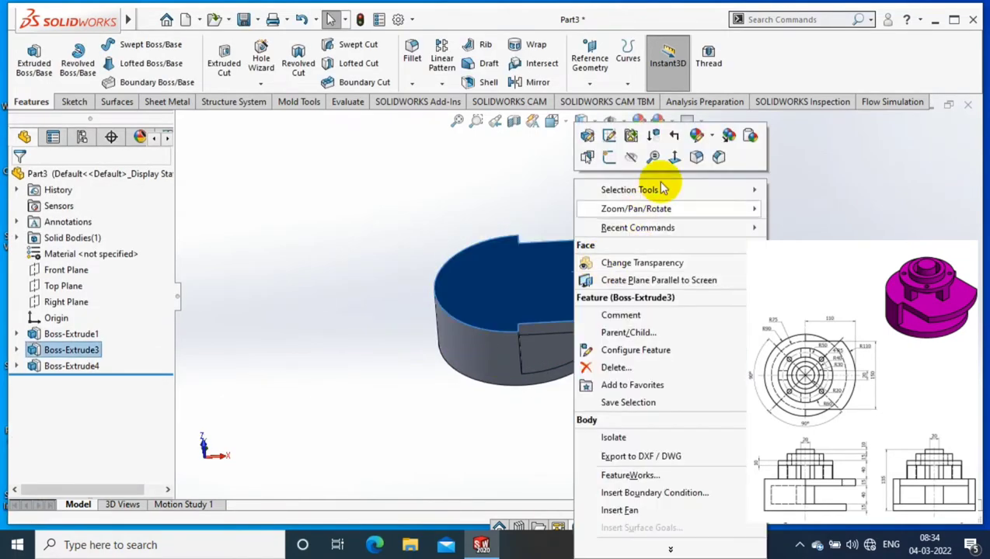
pyautogui.click(659, 167)
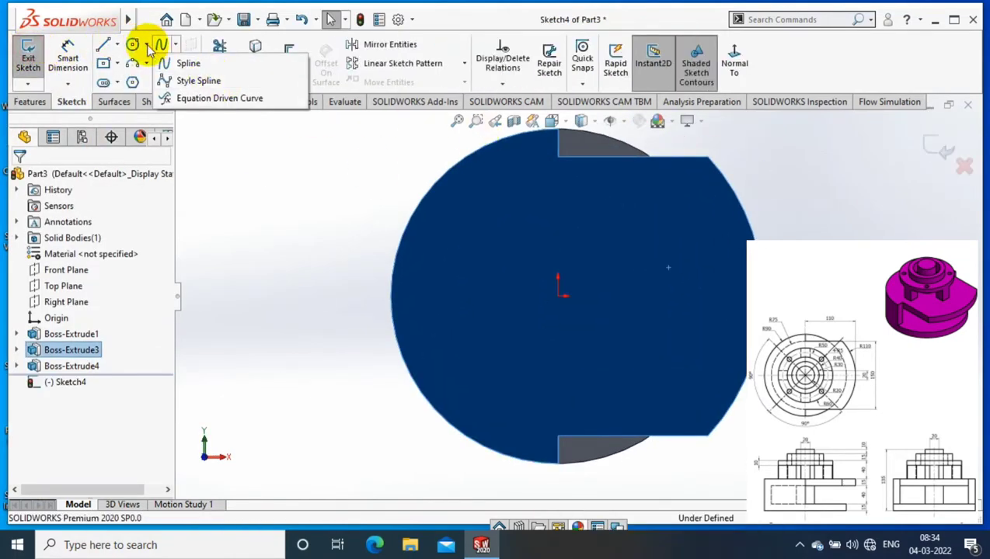
pyautogui.click(132, 44)
pyautogui.scroll(-2, 482, 304)
pyautogui.moveTo(483, 306); pyautogui.dragTo(522, 307)
pyautogui.press('Escape')
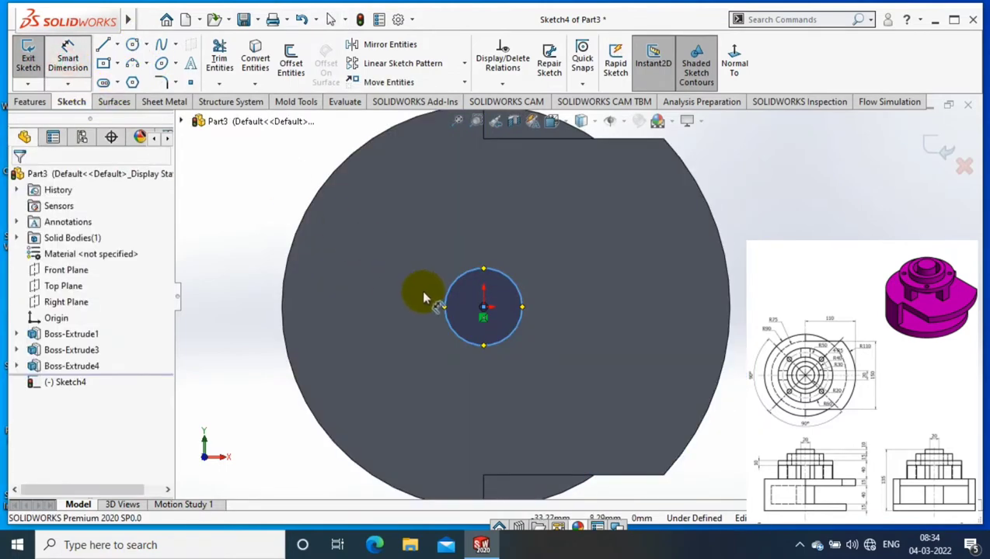
pyautogui.press('d')
pyautogui.click(386, 273)
pyautogui.write('40')
pyautogui.press('Return')
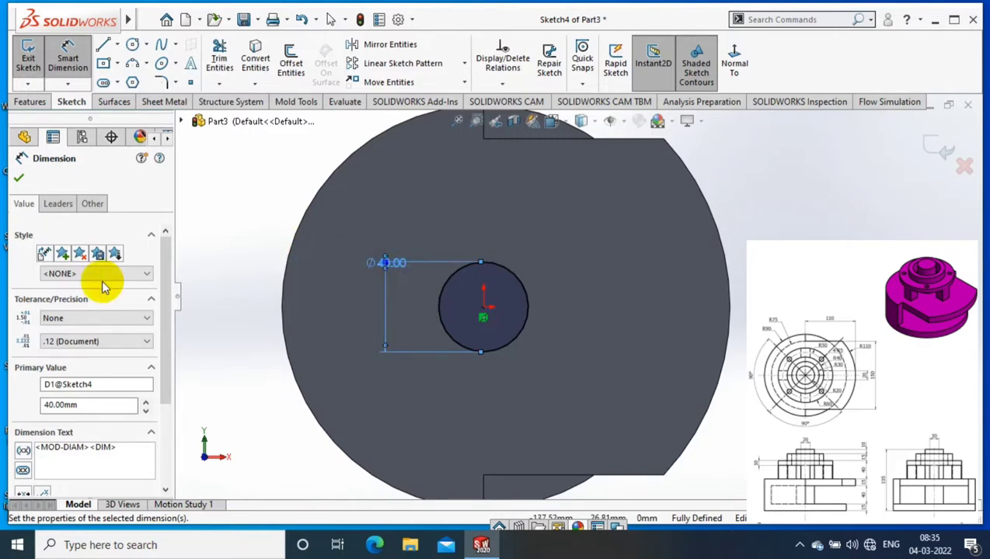
# Extrude the Ø40 circle 65 mm as a boss.
pyautogui.click(30, 101)
pyautogui.click(33, 62)
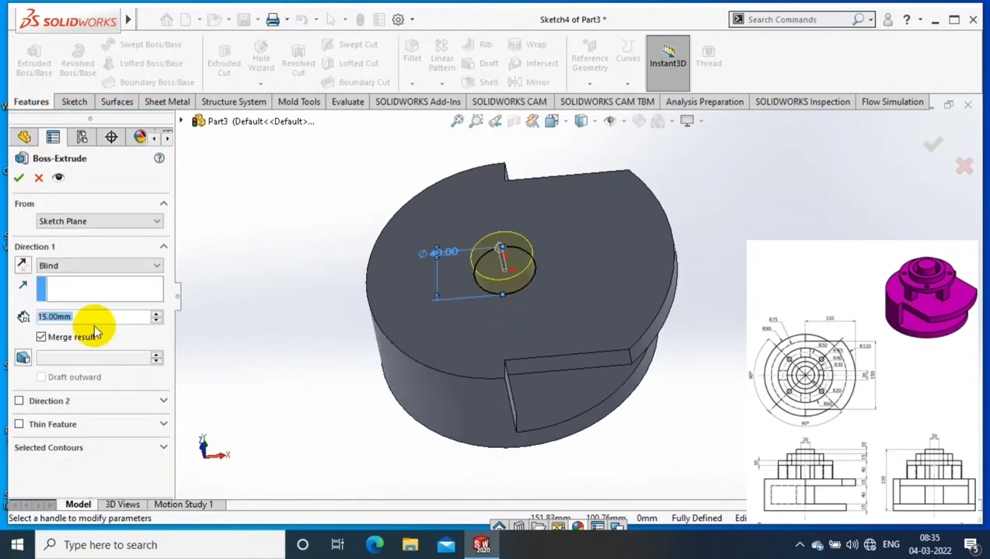
pyautogui.write('65')
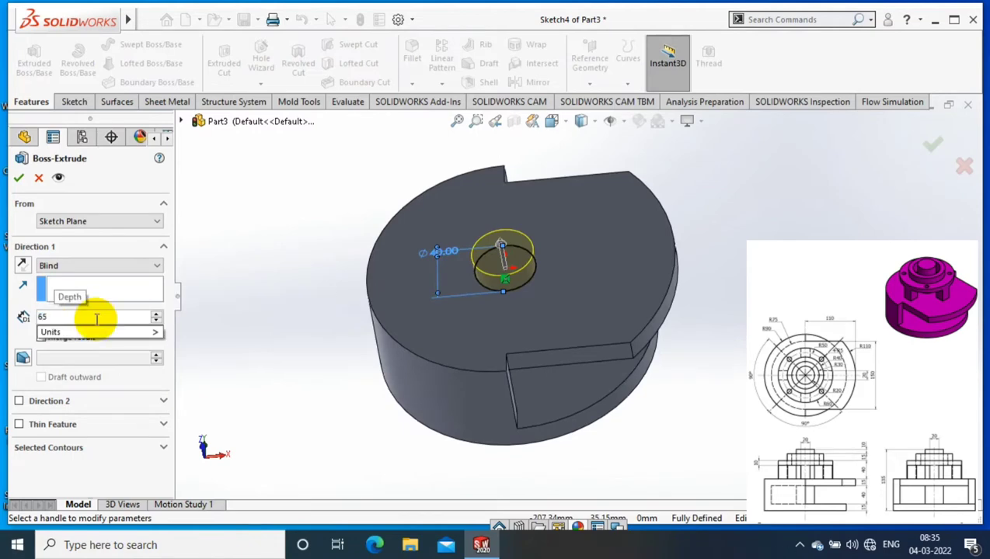
pyautogui.press('Return')
pyautogui.press('Return')
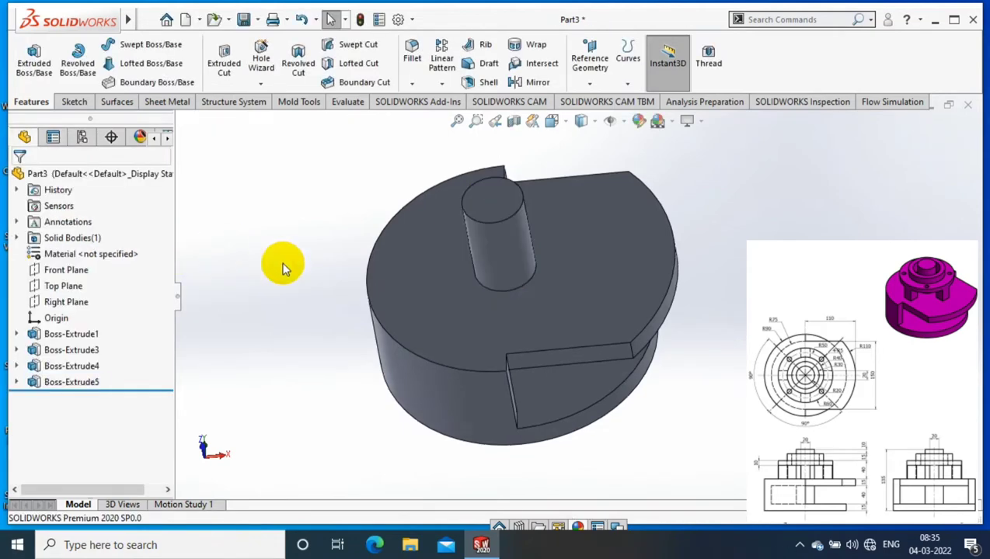
# Start a sketch on the top face, viewed normal to it, and draw a small rectangle below the centre.
pyautogui.rightClick(480, 301)
pyautogui.click(582, 161)
pyautogui.click(71, 102)
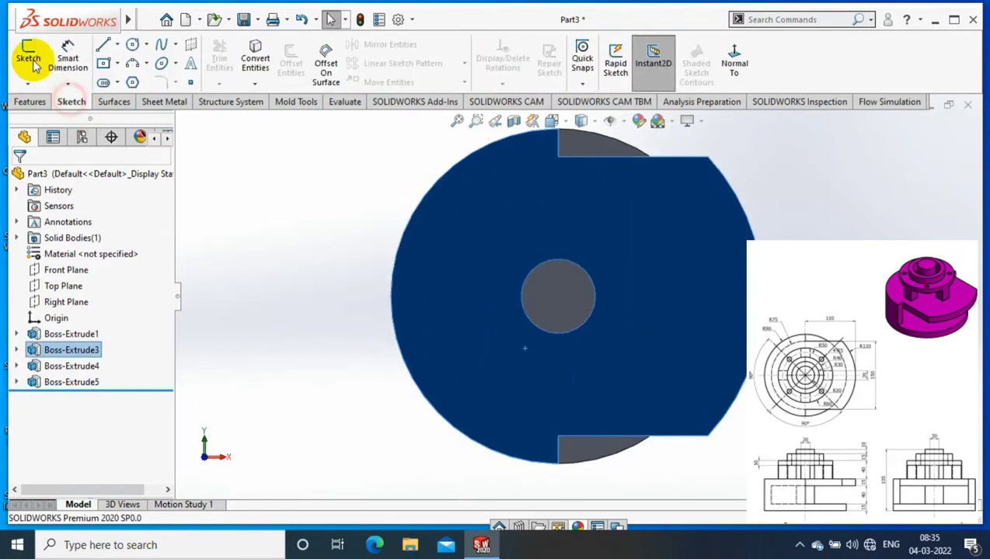
pyautogui.click(29, 56)
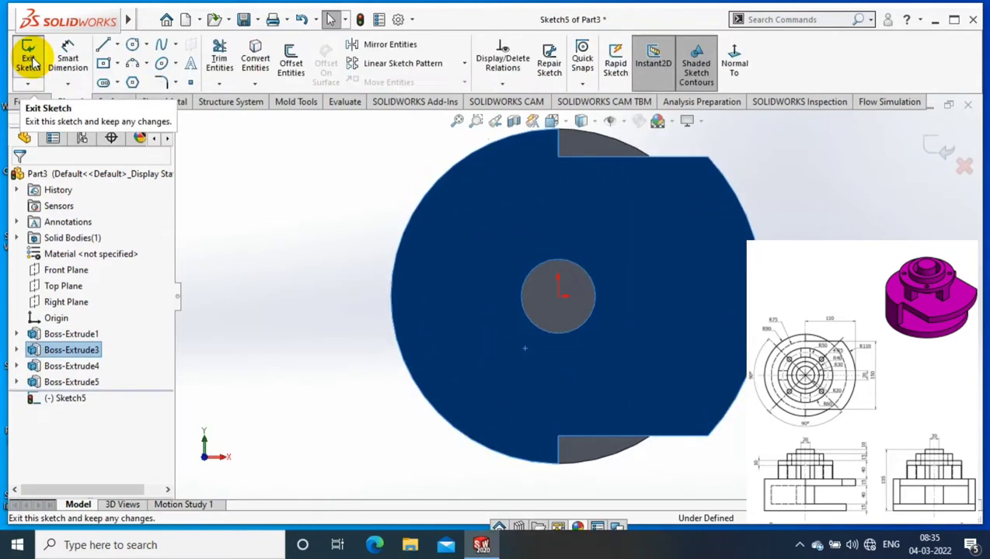
pyautogui.click(104, 63)
pyautogui.click(545, 347)
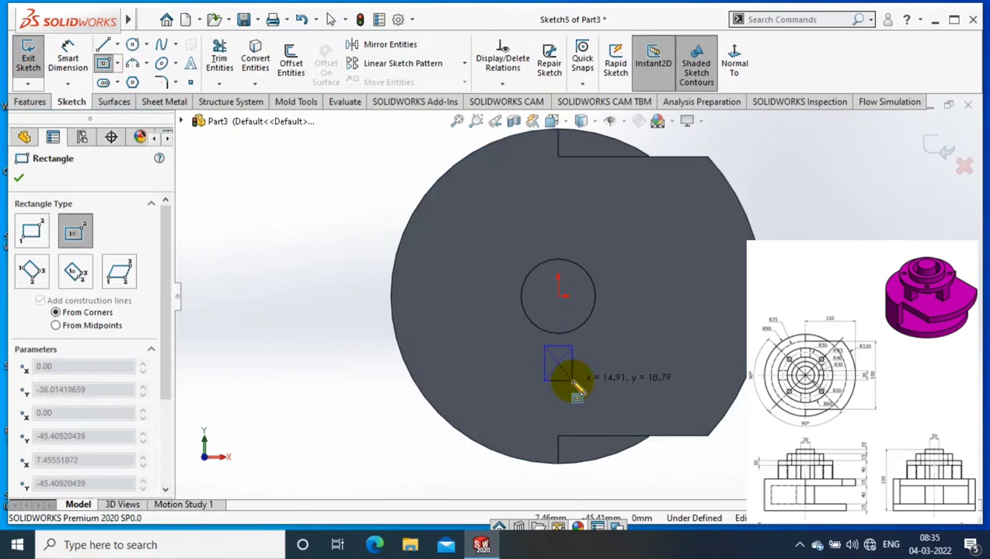
pyautogui.click(573, 382)
pyautogui.click(70, 59)
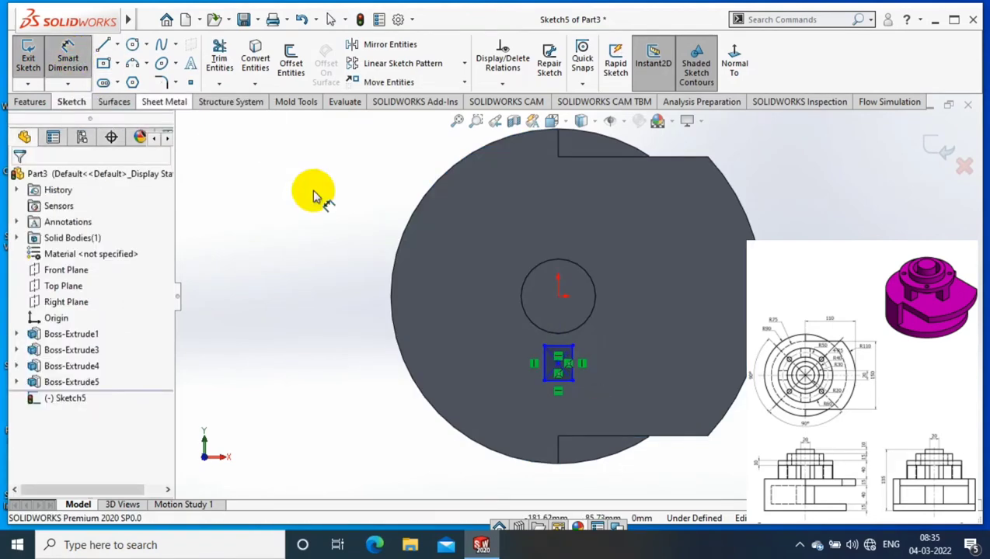
# Add a Ø100 construction circle centred on the origin.
pyautogui.click(144, 44)
pyautogui.click(136, 61)
pyautogui.click(558, 295)
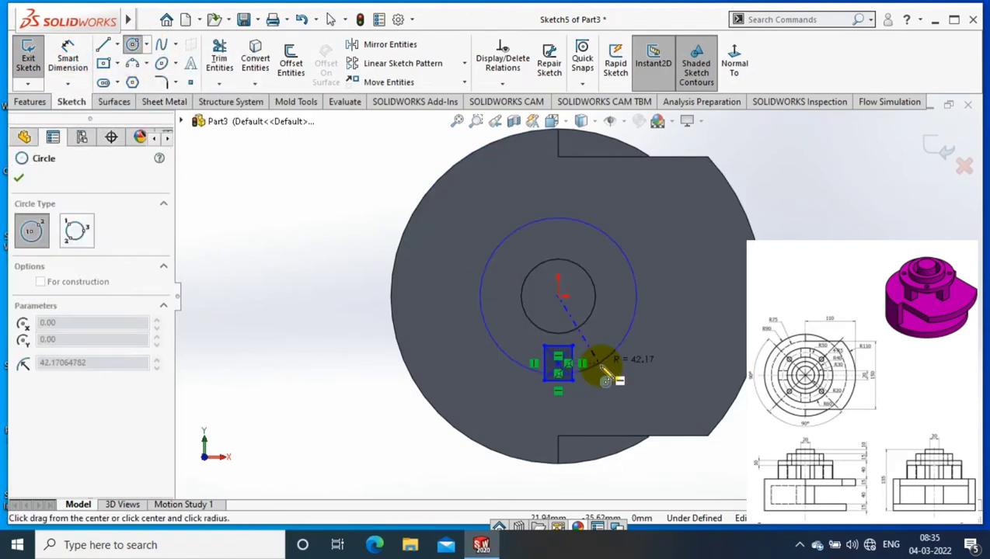
pyautogui.click(606, 359)
pyautogui.click(40, 436)
pyautogui.click(69, 59)
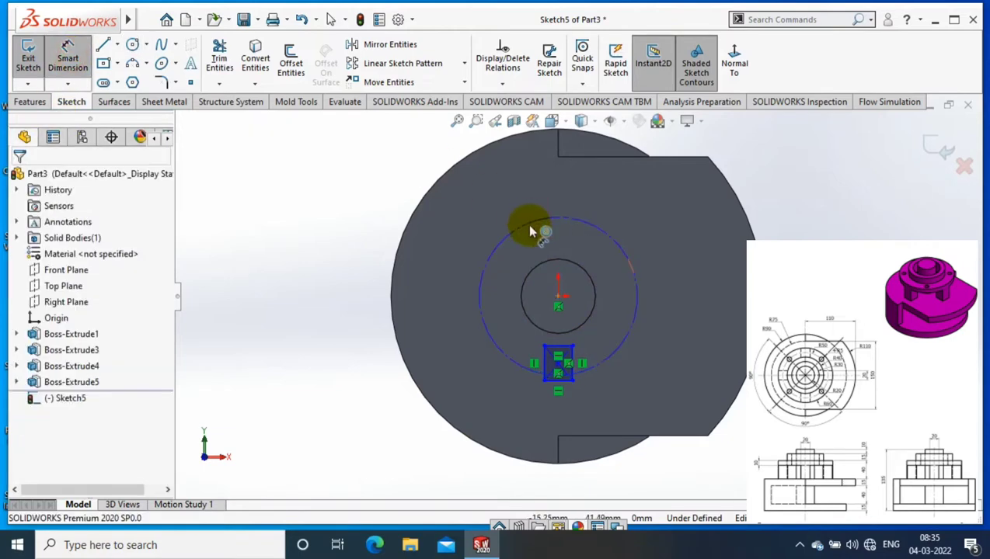
pyautogui.click(526, 225)
pyautogui.click(426, 283)
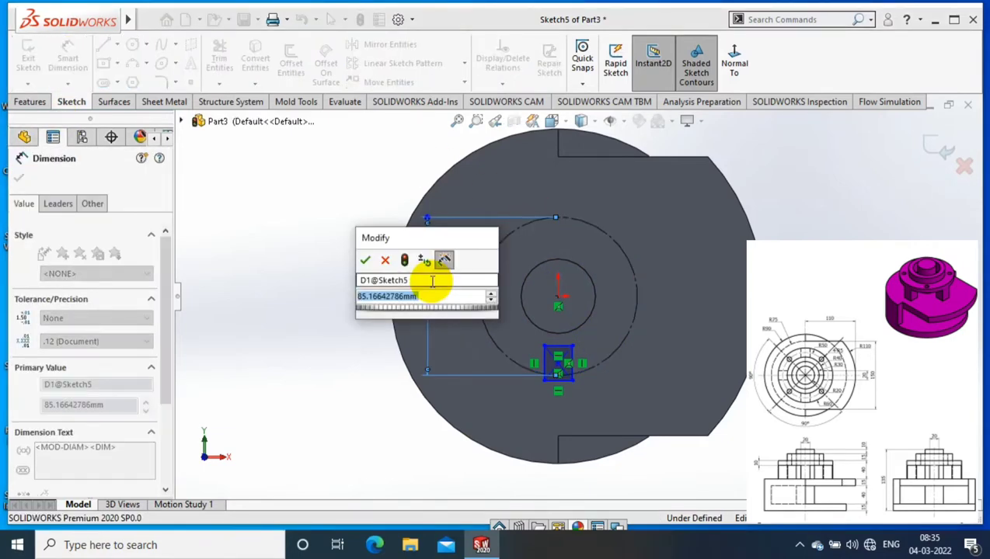
pyautogui.write('100')
pyautogui.press('Return')
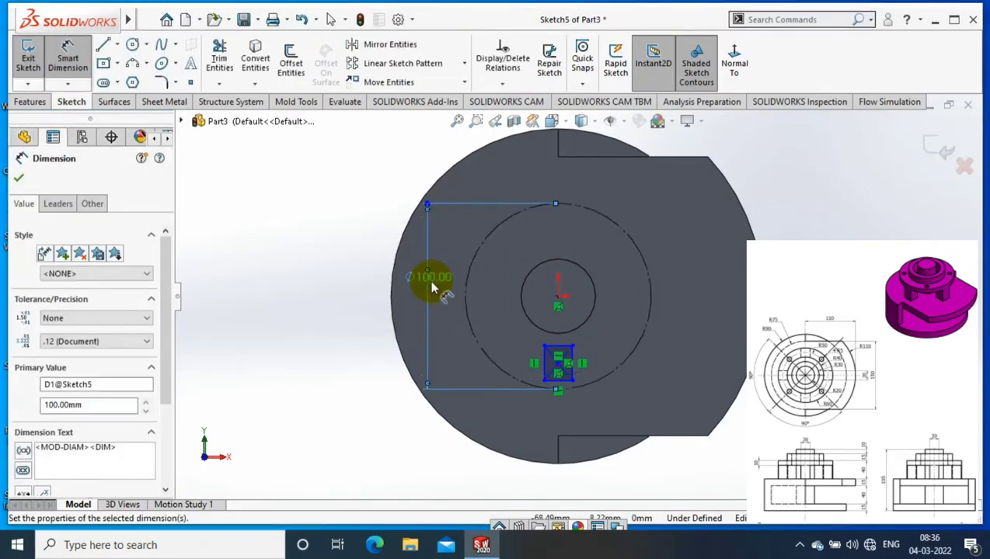
pyautogui.press('Escape')
pyautogui.press('Escape')
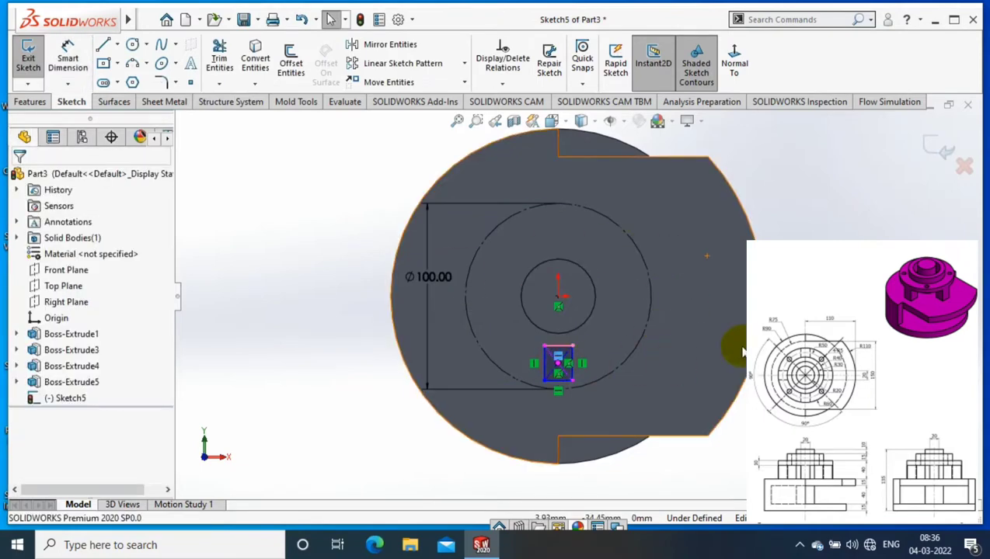
# Make the small rectangle's point coincident with the construction circle.
pyautogui.click(498, 362)
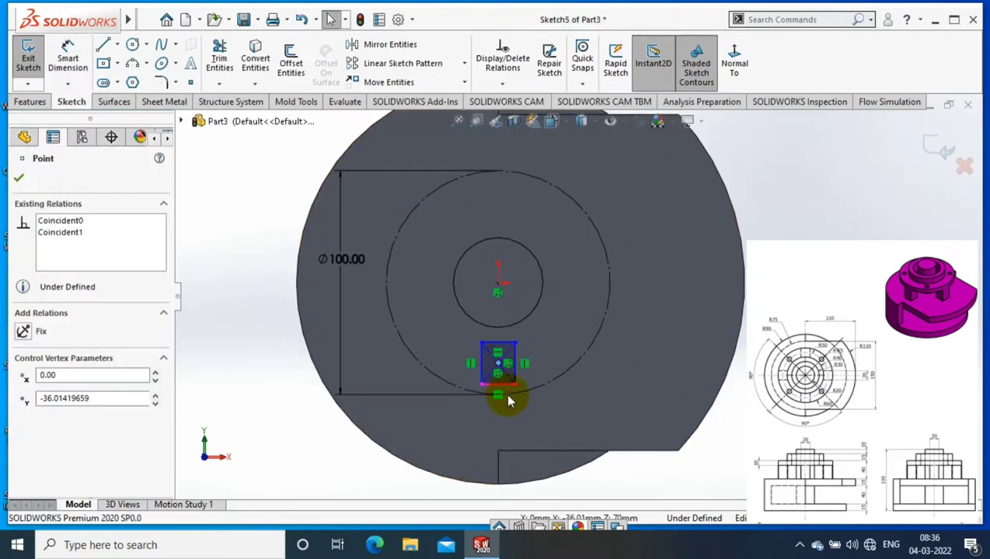
pyautogui.click(621, 334)
pyautogui.click(498, 363)
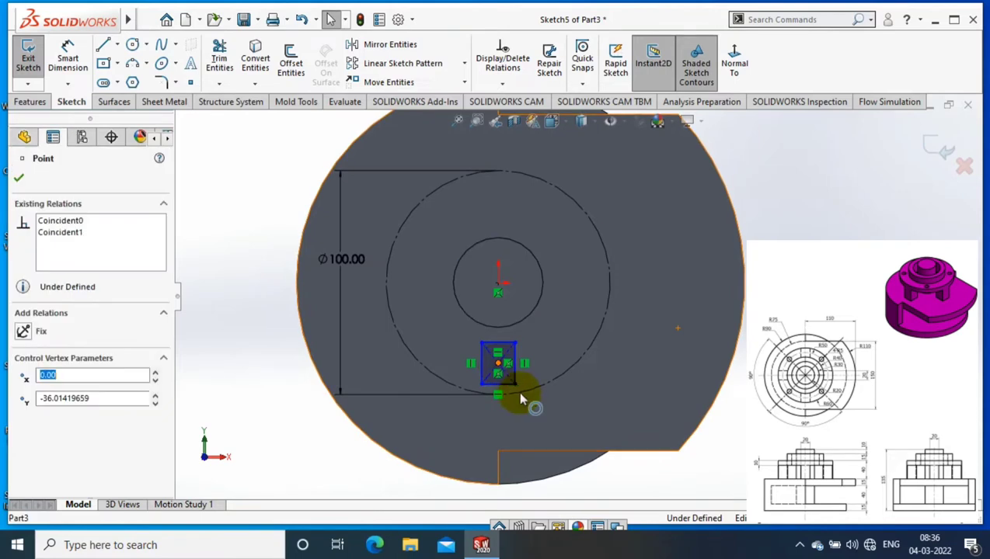
pyautogui.keyDown('ctrl'); pyautogui.click(474, 390); pyautogui.keyUp('ctrl')
pyautogui.click(29, 429)
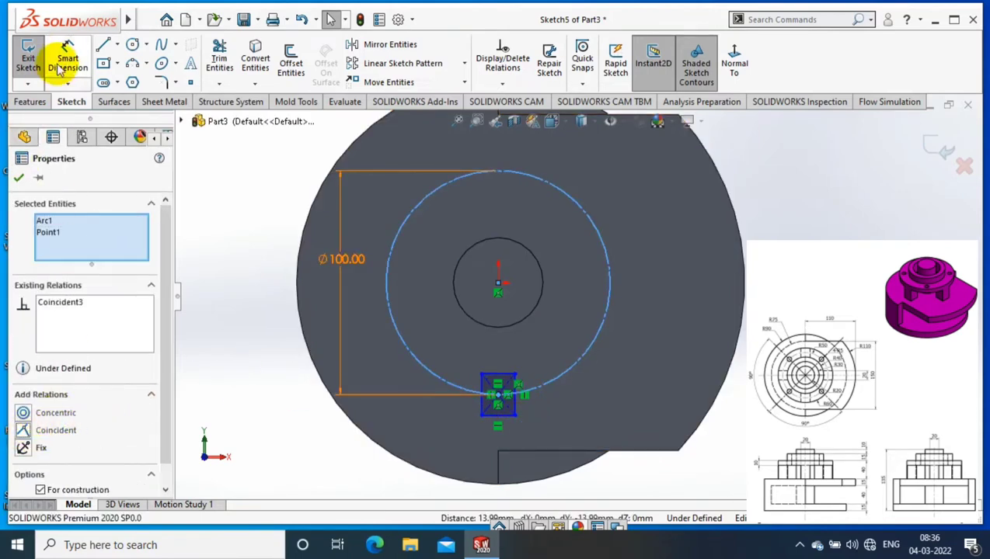
pyautogui.click(66, 62)
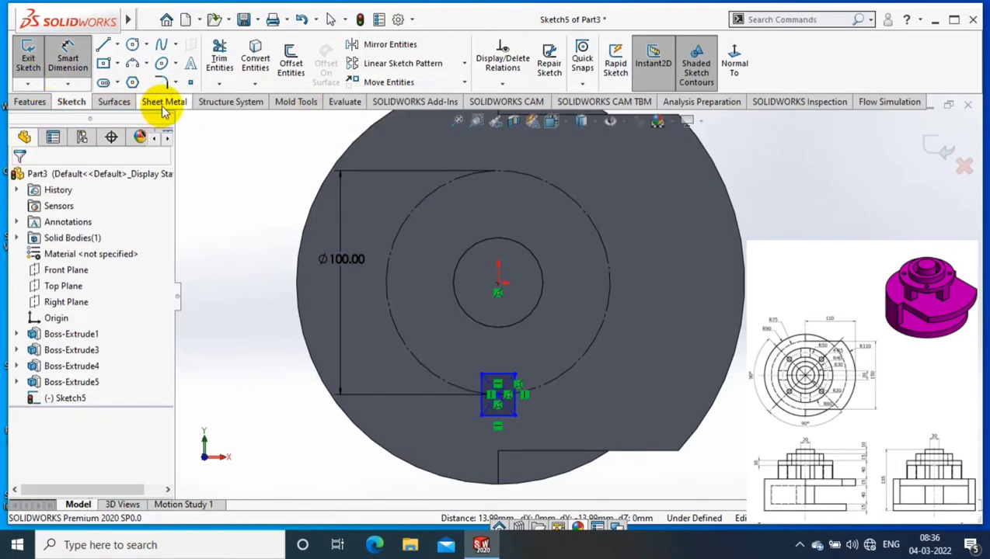
# Draw a circle centred on the origin and dimension it to Ø120.
pyautogui.click(132, 44)
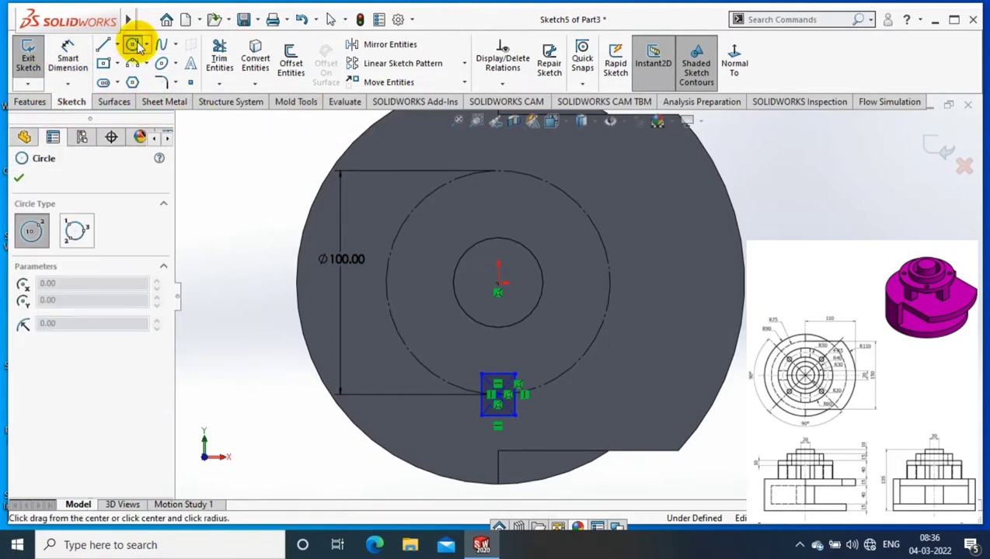
pyautogui.click(498, 292)
pyautogui.click(540, 433)
pyautogui.click(68, 59)
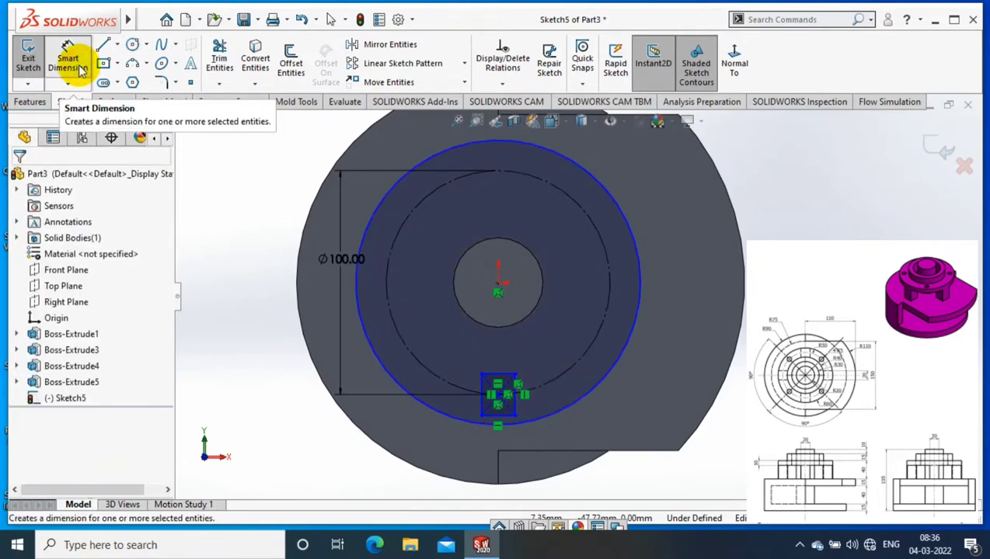
pyautogui.click(678, 258)
pyautogui.click(664, 278)
pyautogui.write('120')
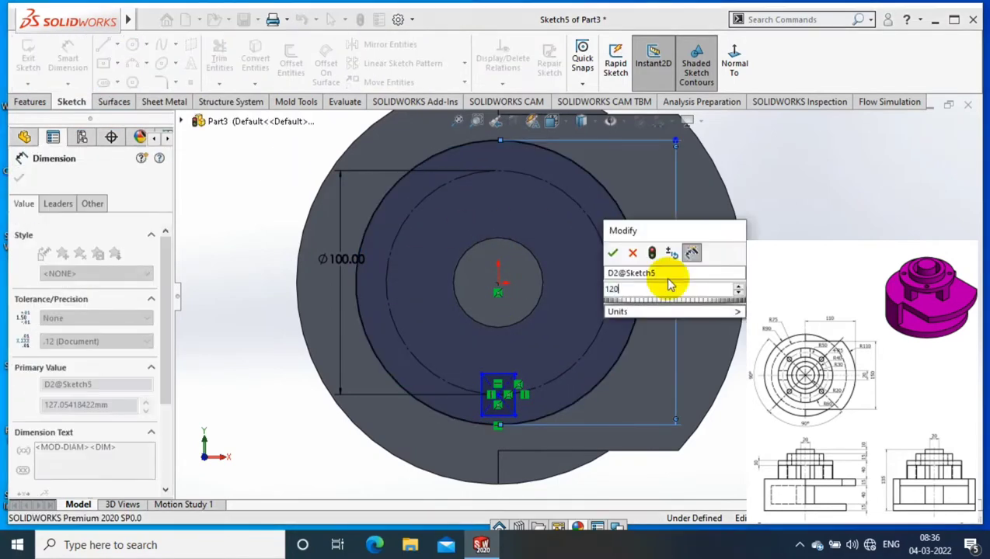
pyautogui.press('Return')
pyautogui.scroll(-1, 664, 326)
pyautogui.scroll(-2, 310, 435)
pyautogui.scroll(3, 497, 327)
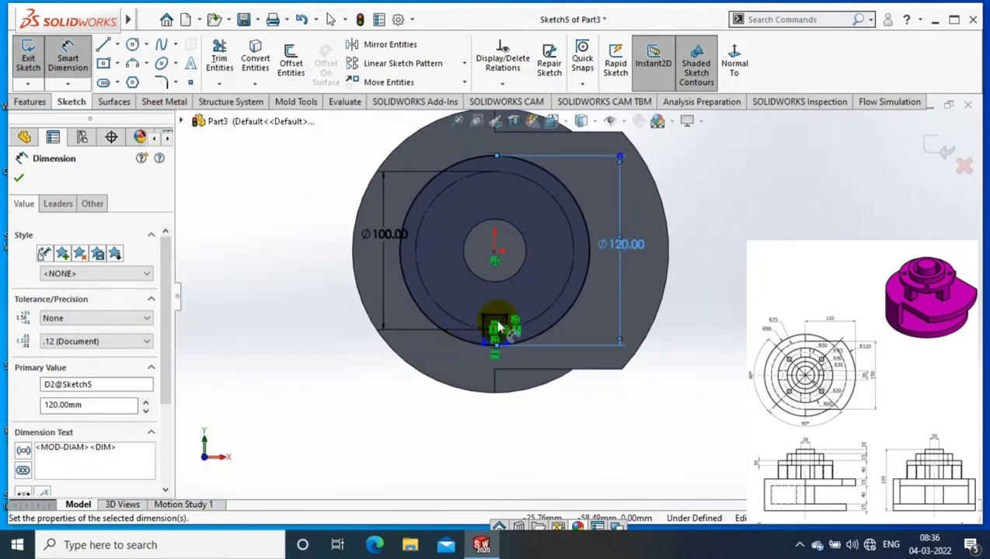
pyautogui.scroll(-1, 596, 230)
# Circular-pattern the rectangle's edges about the origin into 4 copies spaced equally over 360°.
pyautogui.click(463, 63)
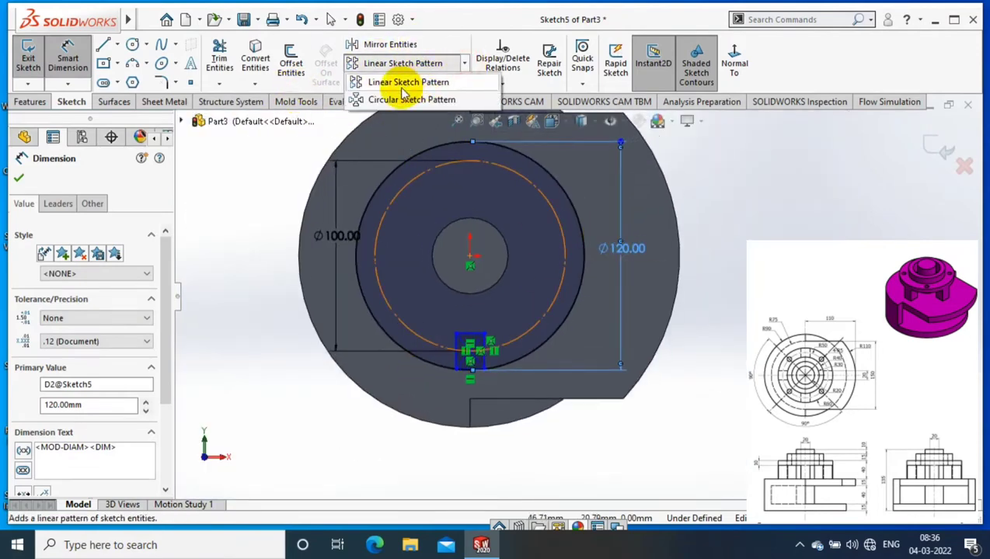
pyautogui.scroll(-1, 461, 270)
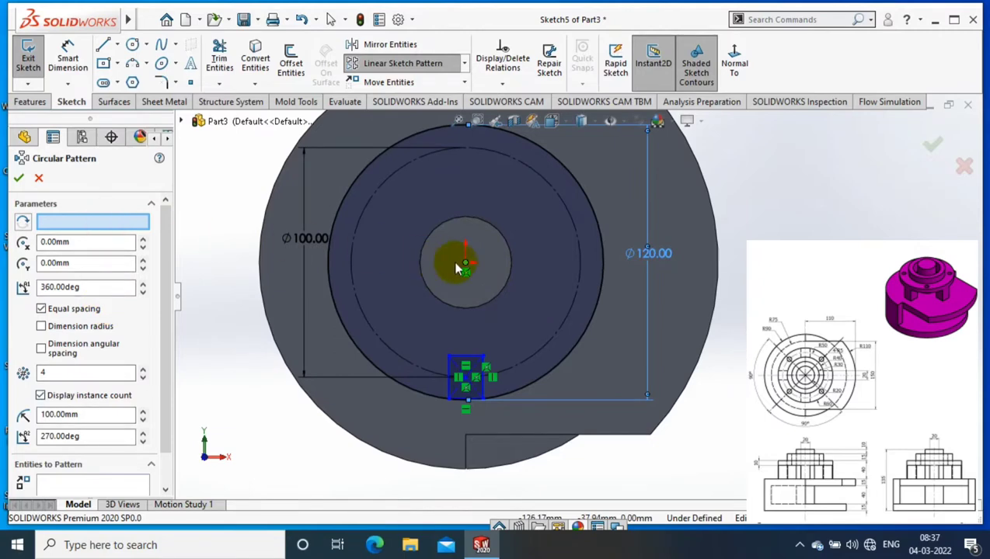
pyautogui.click(464, 264)
pyautogui.click(104, 483)
pyautogui.scroll(-3, 505, 392)
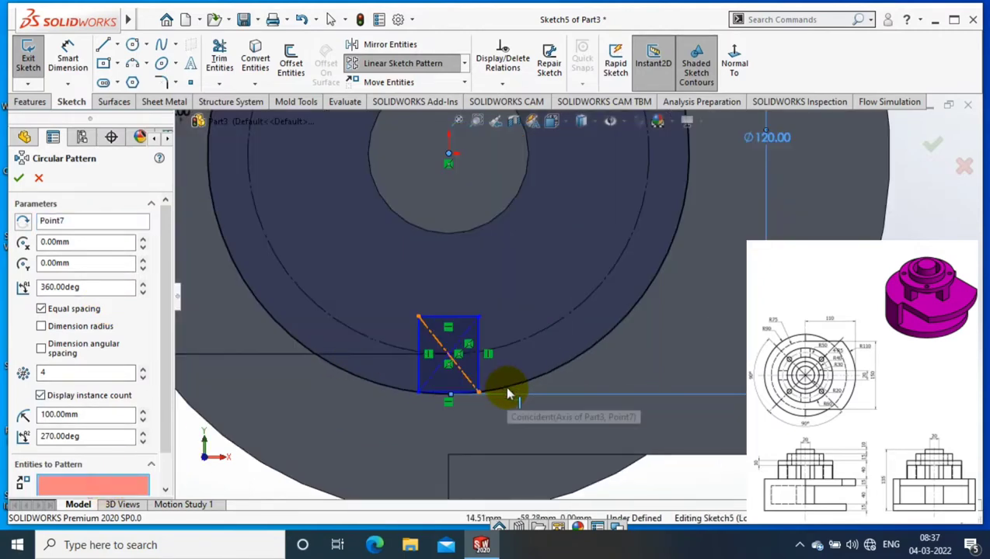
pyautogui.scroll(-2, 507, 394)
pyautogui.click(448, 275)
pyautogui.click(473, 330)
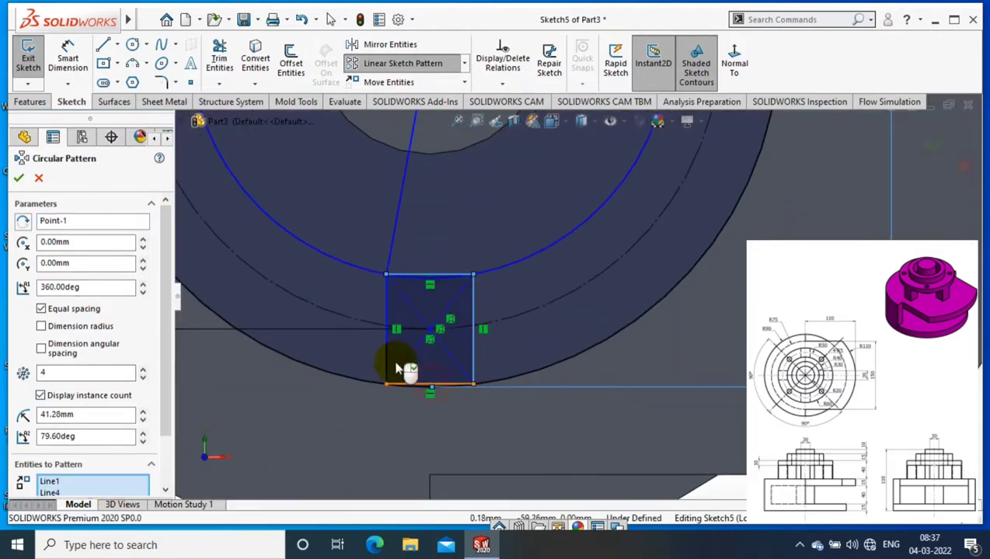
pyautogui.click(386, 318)
pyautogui.scroll(2, 342, 303)
pyautogui.scroll(3, 548, 247)
pyautogui.click(19, 177)
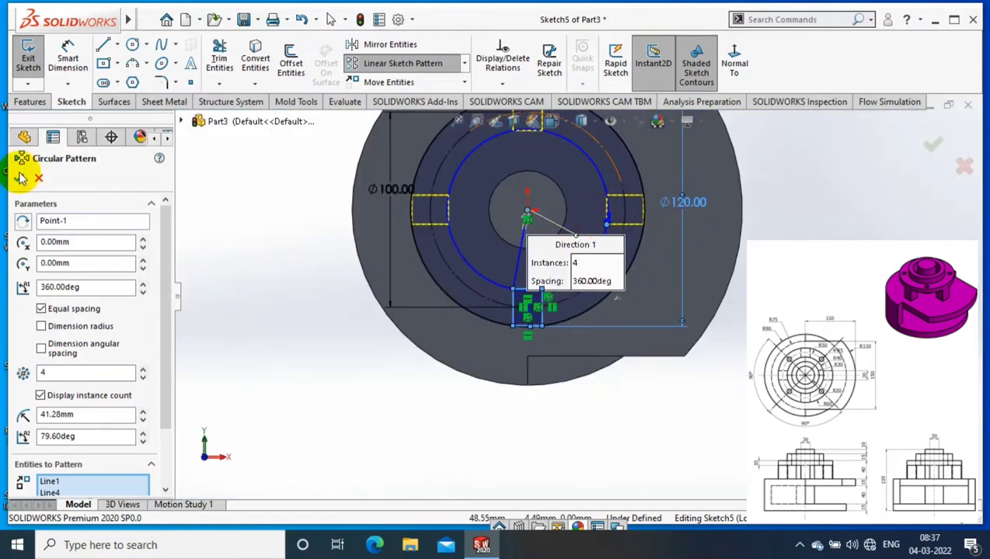
# Zoom in and select the top rectangle's upper edge.
pyautogui.scroll(-3, 649, 194)
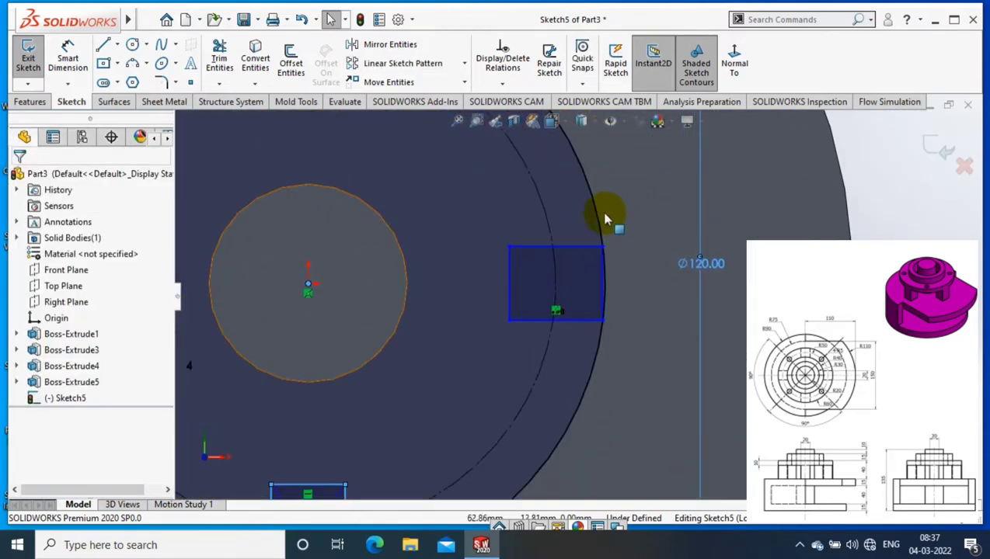
pyautogui.scroll(2, 602, 217)
pyautogui.scroll(-1, 466, 168)
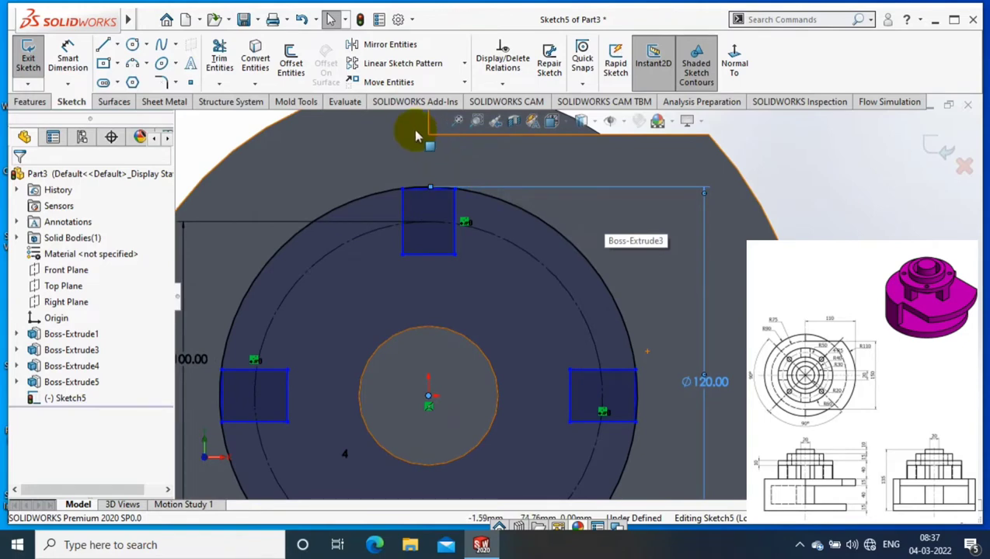
pyautogui.scroll(-2, 449, 202)
pyautogui.scroll(-2, 459, 218)
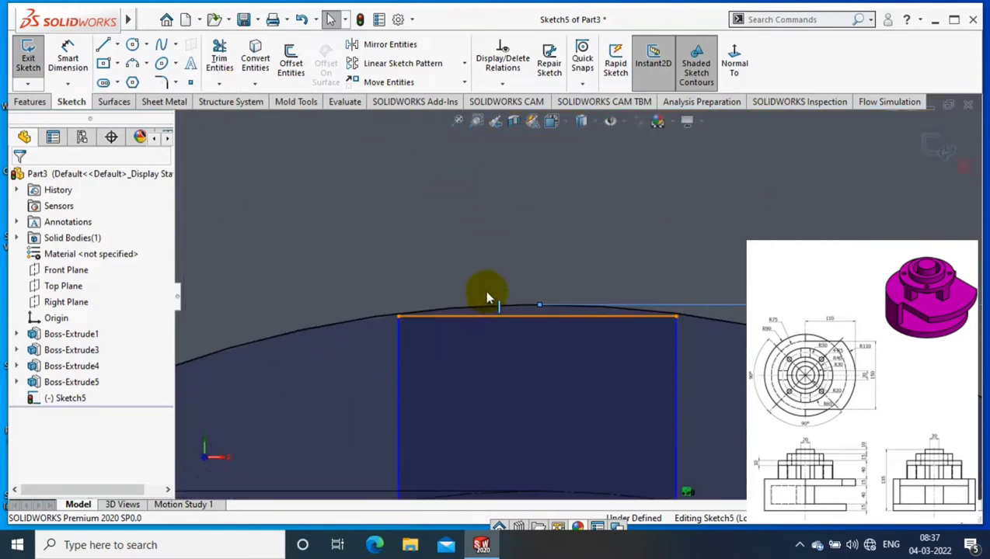
pyautogui.click(487, 298)
pyautogui.scroll(2, 462, 247)
pyautogui.scroll(5, 447, 334)
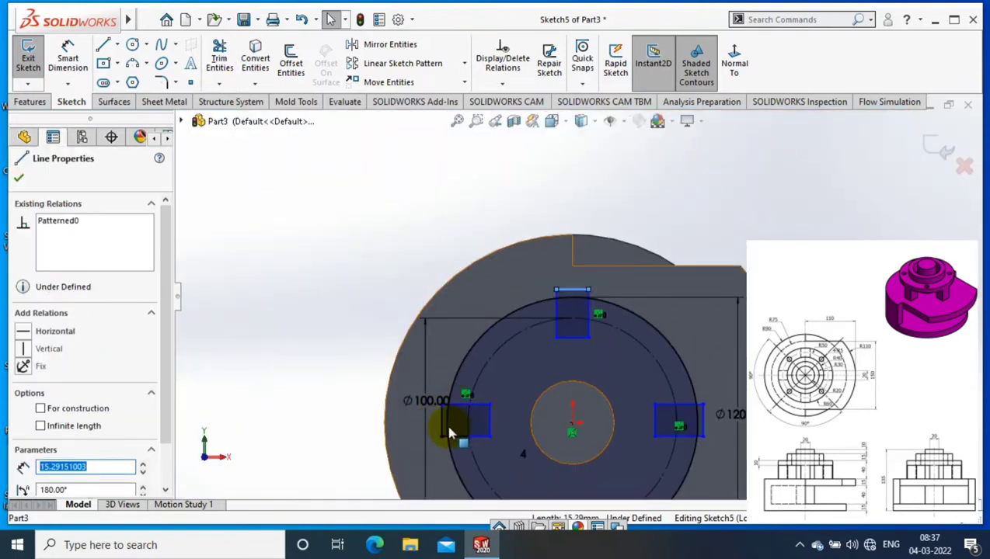
pyautogui.scroll(-1, 451, 426)
pyautogui.scroll(1, 584, 309)
# Power-trim the outer edges of the top and right rectangles.
pyautogui.click(359, 138)
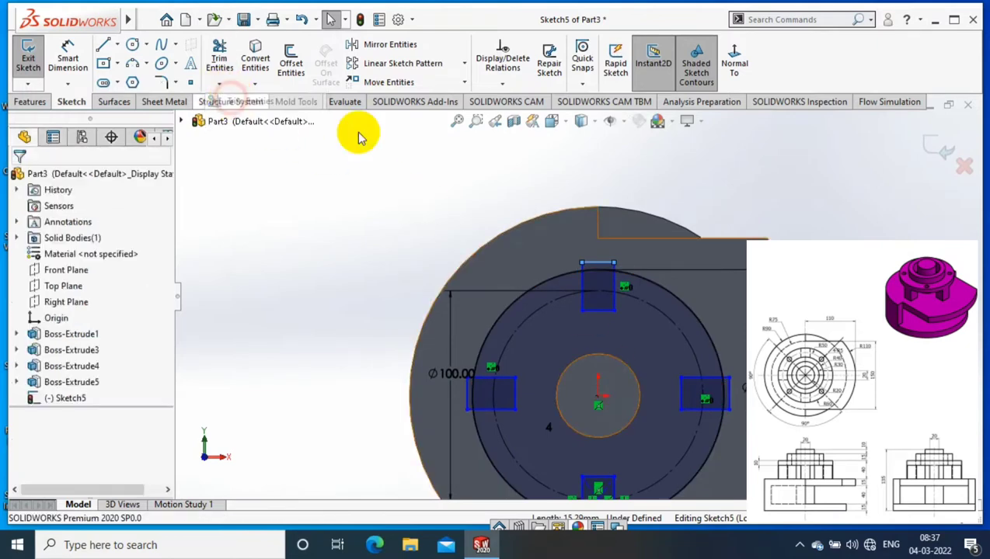
pyautogui.scroll(-2, 585, 317)
pyautogui.scroll(-1, 504, 192)
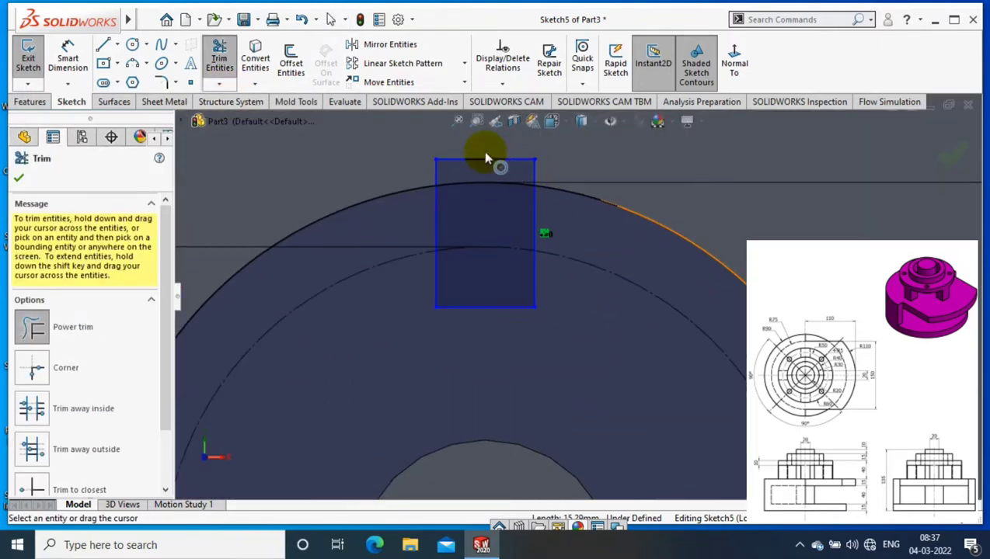
pyautogui.scroll(-1, 477, 147)
pyautogui.moveTo(477, 147); pyautogui.dragTo(410, 172)
pyautogui.scroll(2, 613, 233)
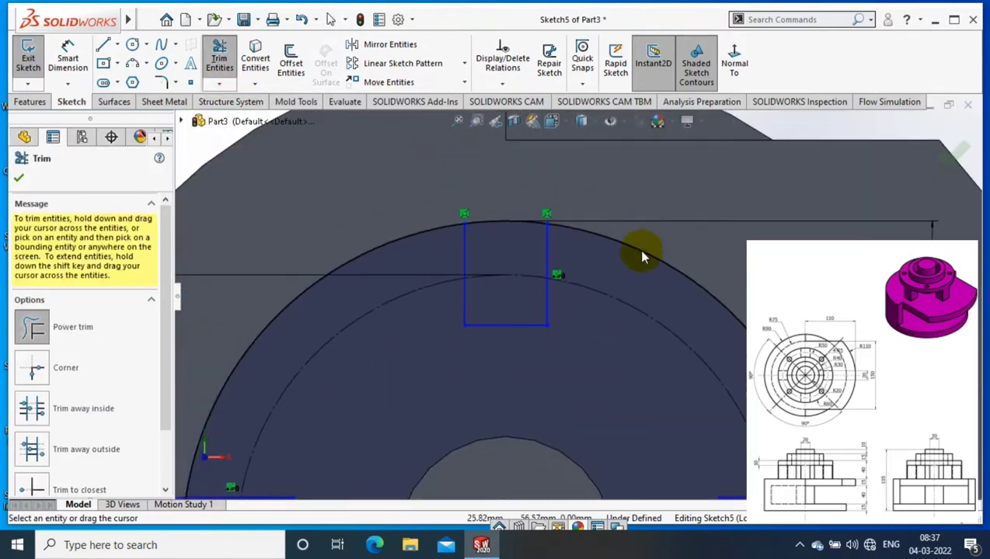
pyautogui.scroll(3, 699, 373)
pyautogui.scroll(-1, 703, 410)
pyautogui.scroll(-3, 684, 388)
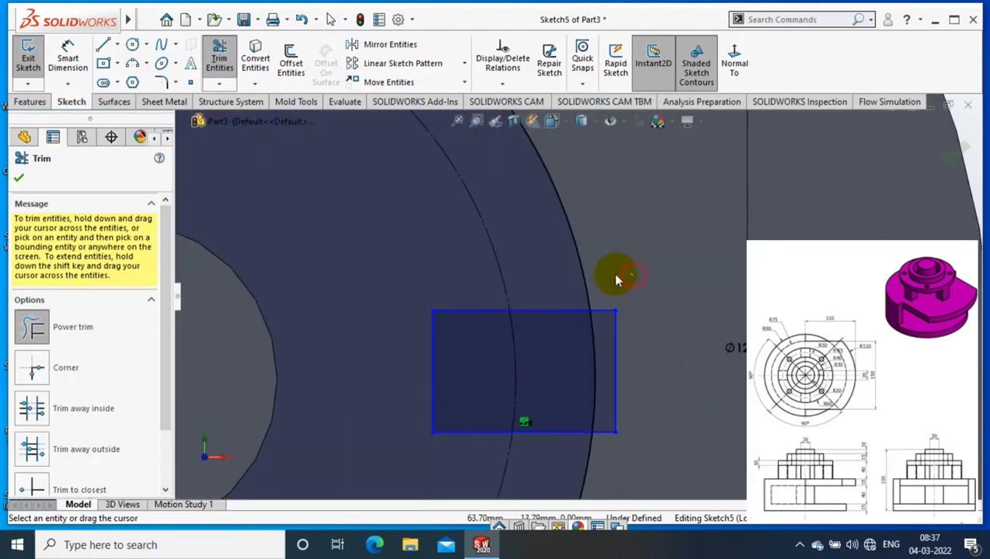
pyautogui.moveTo(631, 278); pyautogui.dragTo(621, 376)
# Power-trim the outer edges of the bottom and left rectangles, then exit Trim.
pyautogui.scroll(3, 595, 380)
pyautogui.scroll(1, 533, 378)
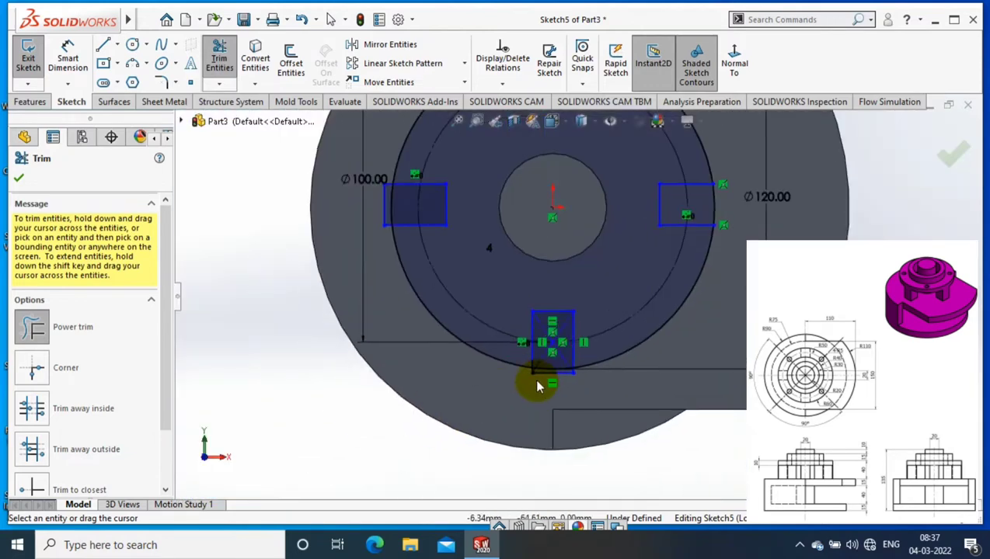
pyautogui.scroll(-4, 544, 377)
pyautogui.moveTo(616, 372); pyautogui.dragTo(519, 377)
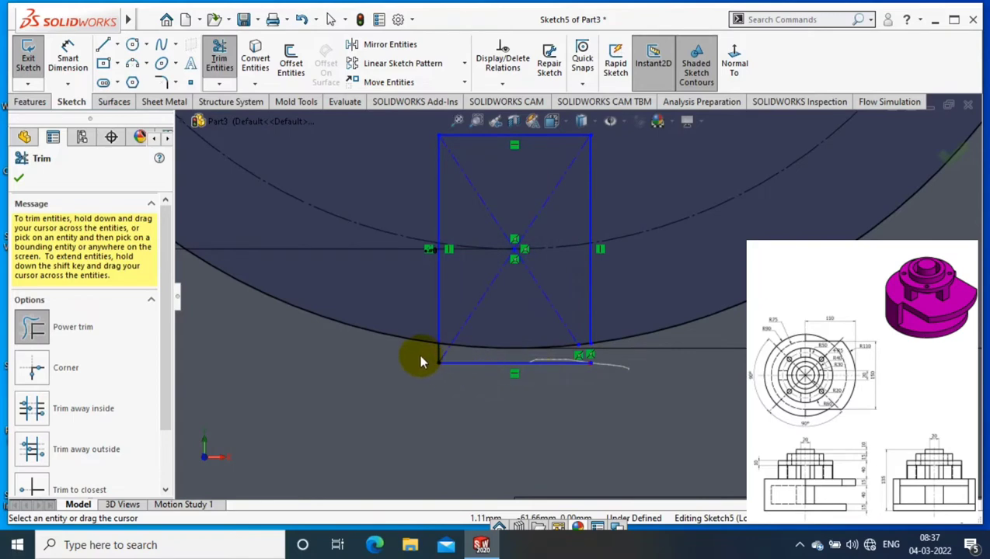
pyautogui.moveTo(420, 362); pyautogui.dragTo(474, 392)
pyautogui.scroll(1, 530, 376)
pyautogui.scroll(3, 522, 309)
pyautogui.scroll(-3, 478, 187)
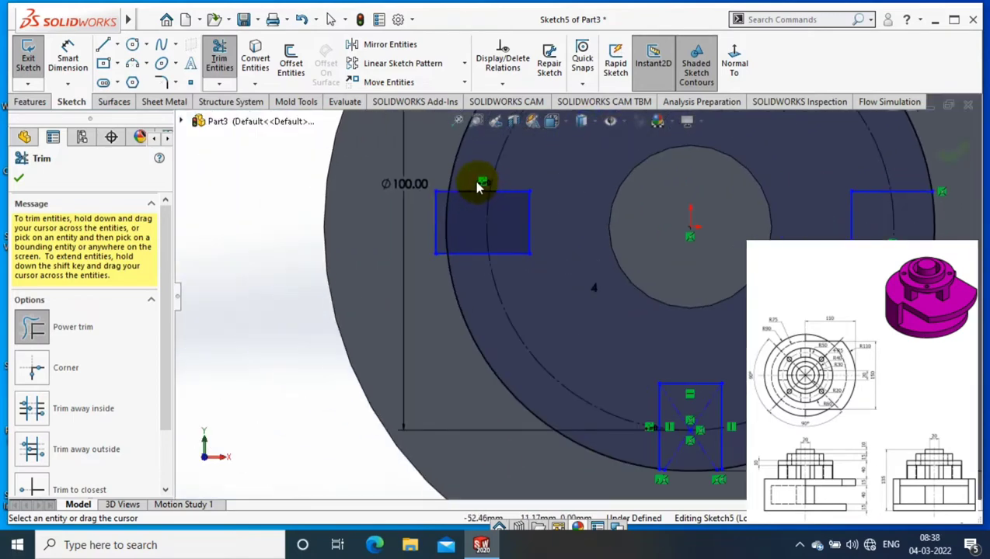
pyautogui.scroll(-3, 544, 178)
pyautogui.moveTo(351, 175); pyautogui.dragTo(365, 231)
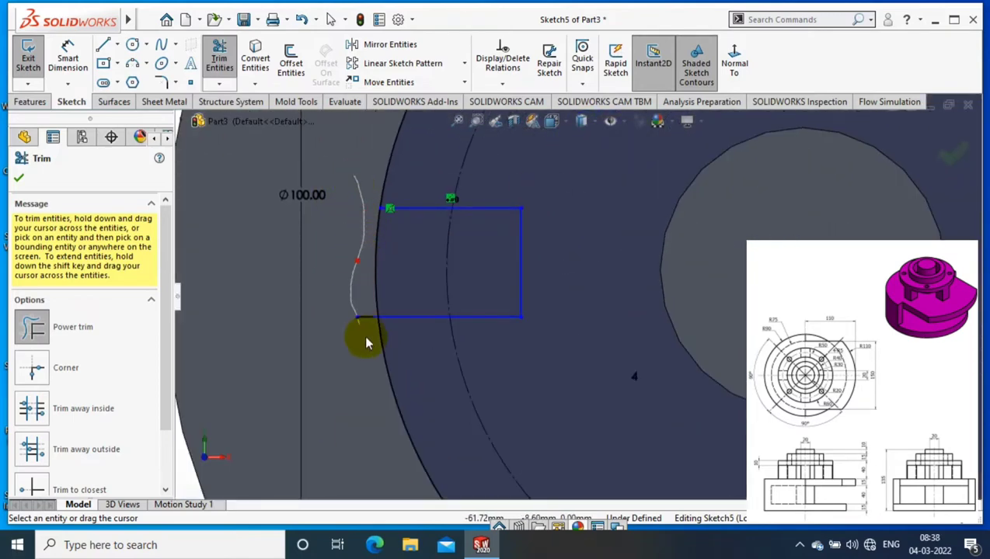
pyautogui.scroll(-3, 573, 296)
pyautogui.press('Escape')
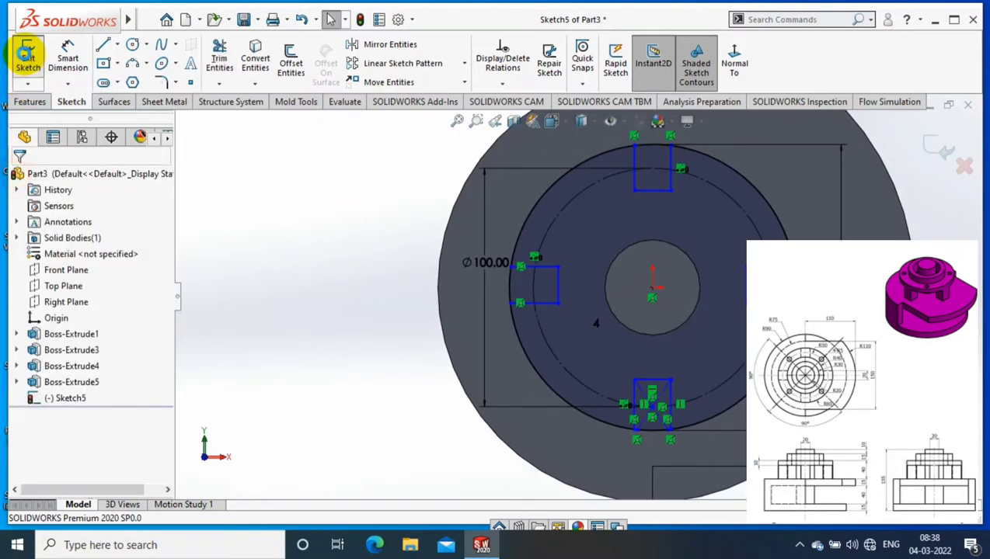
# Exit Sketch5 and extrude its four square contours into blocks.
pyautogui.click(25, 56)
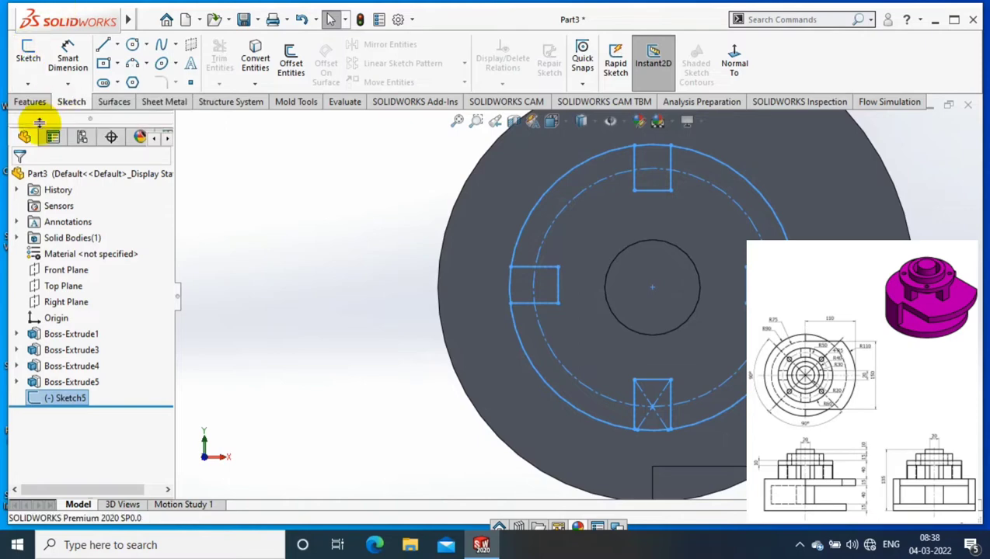
pyautogui.click(31, 101)
pyautogui.click(33, 62)
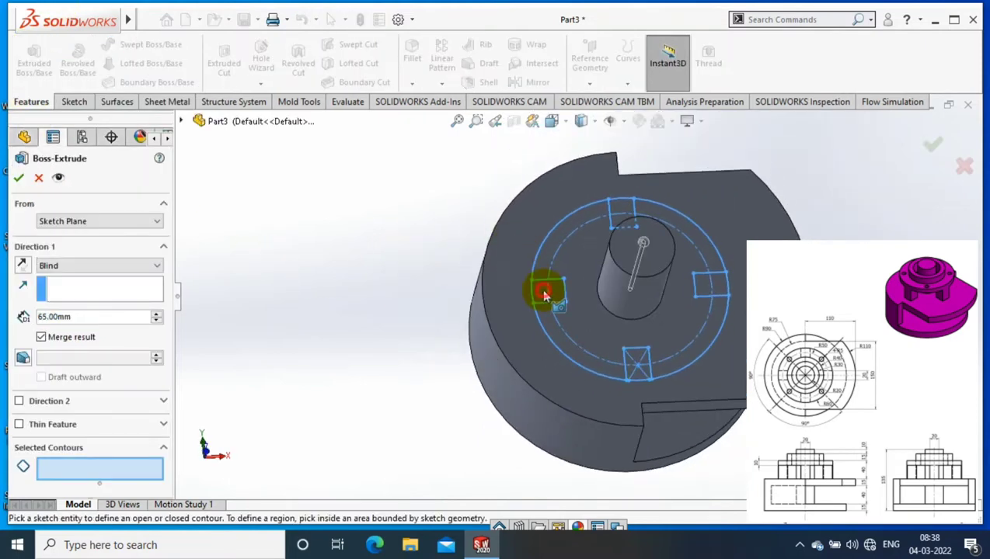
pyautogui.click(689, 299)
pyautogui.click(691, 300)
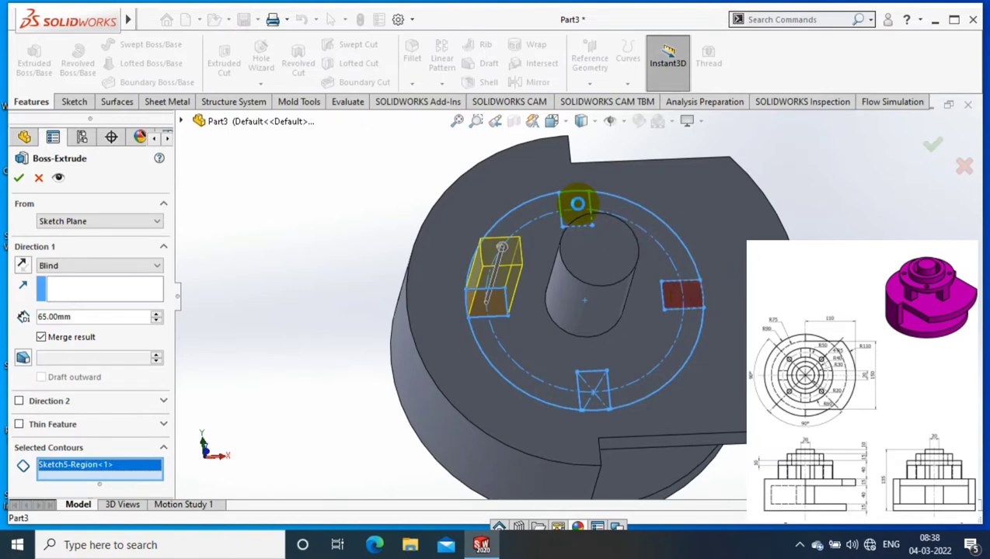
pyautogui.click(577, 200)
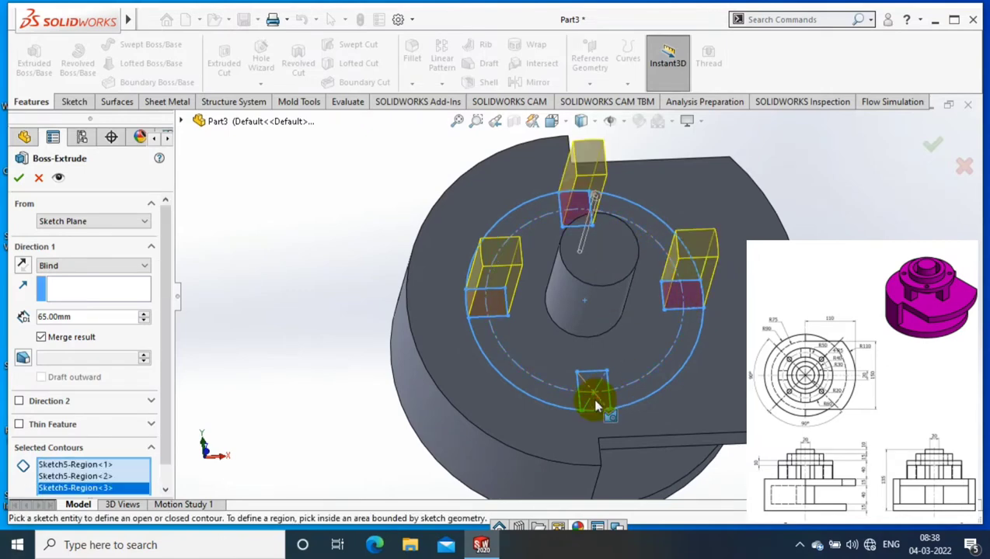
pyautogui.click(596, 405)
pyautogui.doubleClick(79, 316)
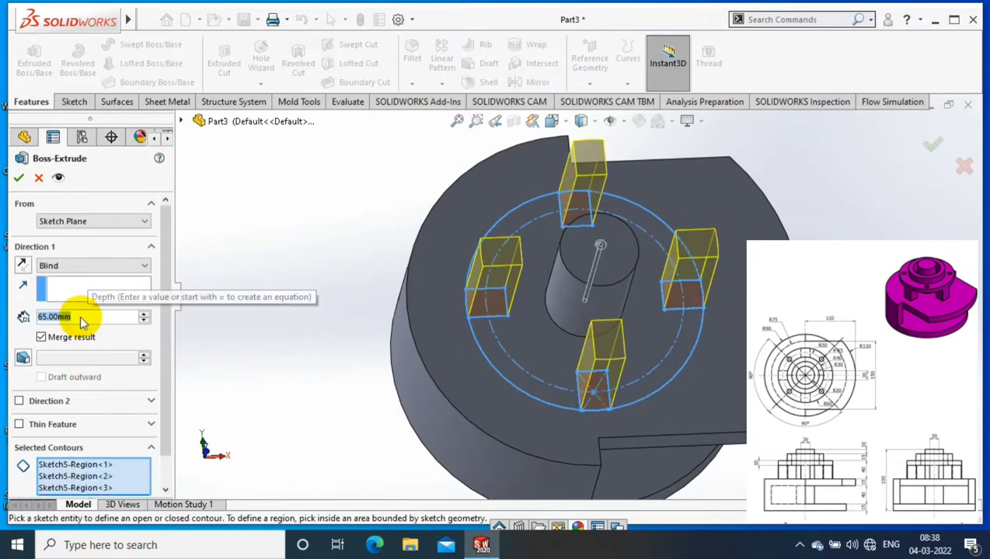
pyautogui.press('Return')
# Select the left block's top face and view it normal to.
pyautogui.scroll(2, 464, 219)
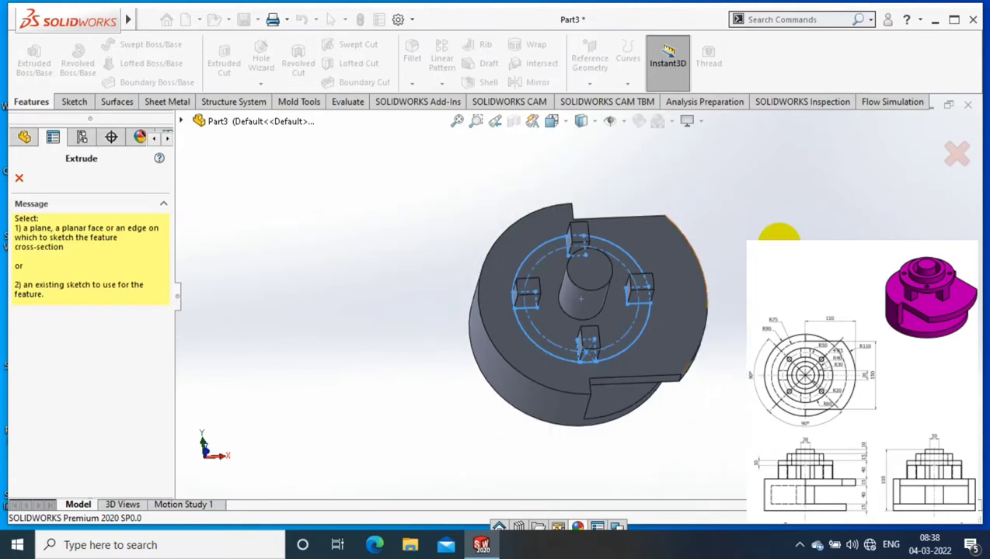
pyautogui.press('Escape')
pyautogui.click(526, 295)
pyautogui.hotkey('ctrl', '8')
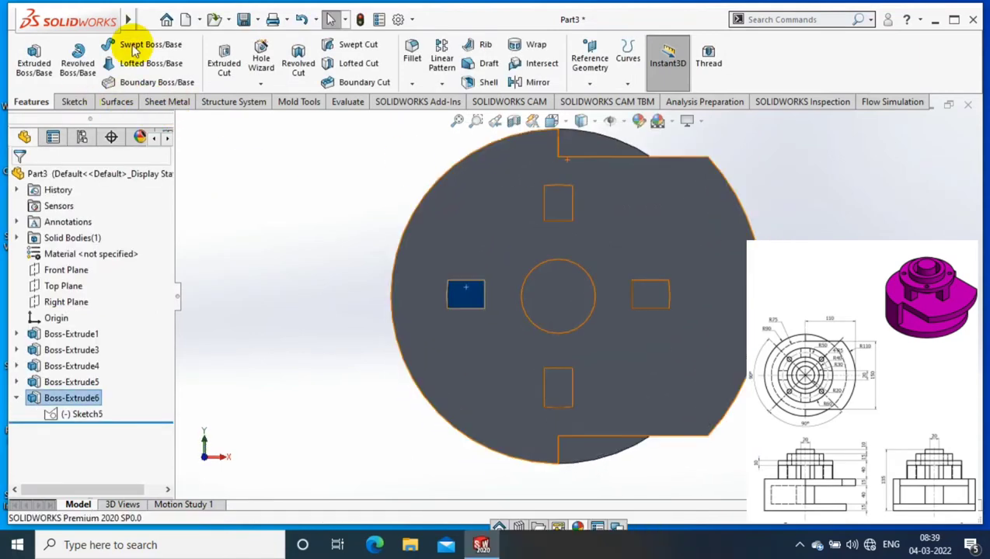
# Draw a circle centred on the origin and dimension it to Ø120.
pyautogui.click(132, 45)
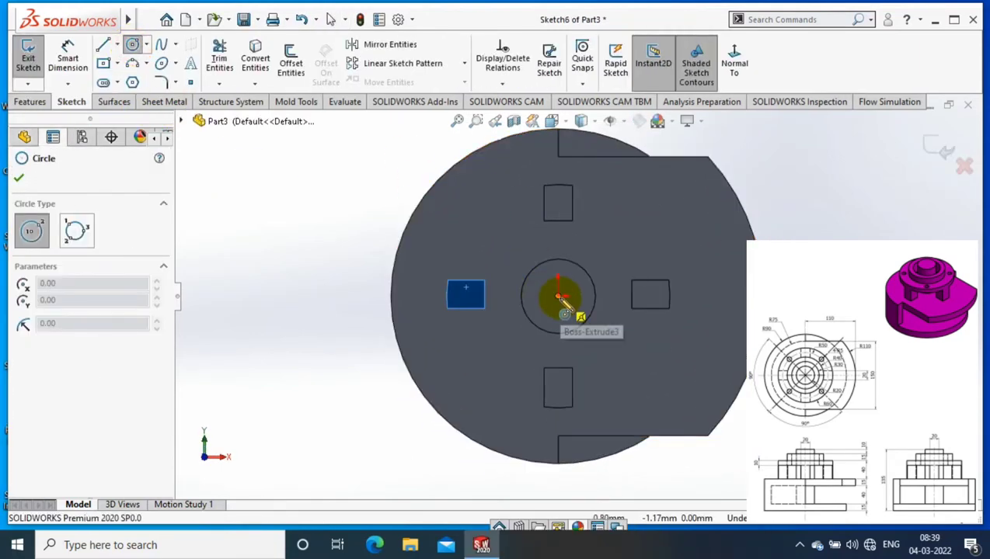
pyautogui.moveTo(557, 297); pyautogui.dragTo(519, 193)
pyautogui.press('Escape')
pyautogui.click(331, 210)
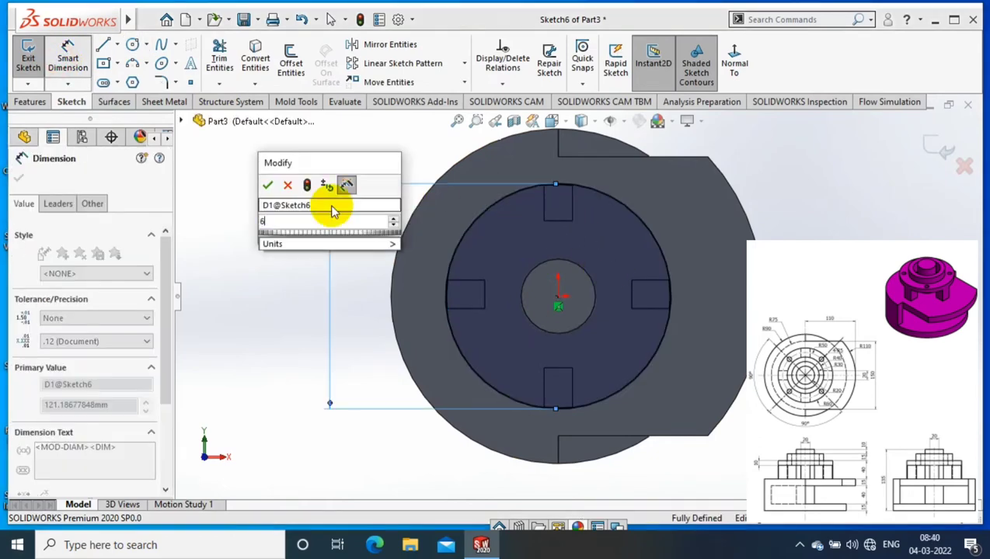
pyautogui.write('120')
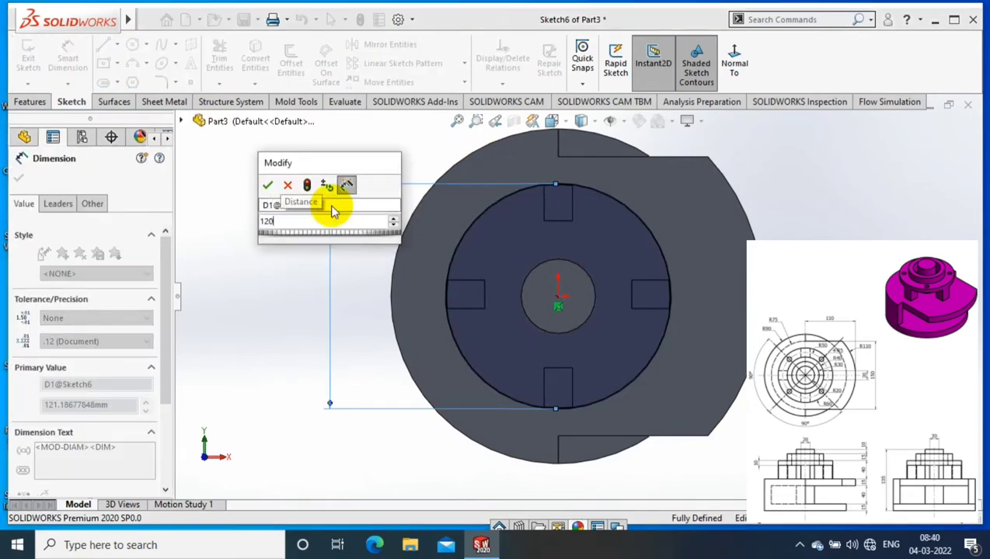
pyautogui.press('Return')
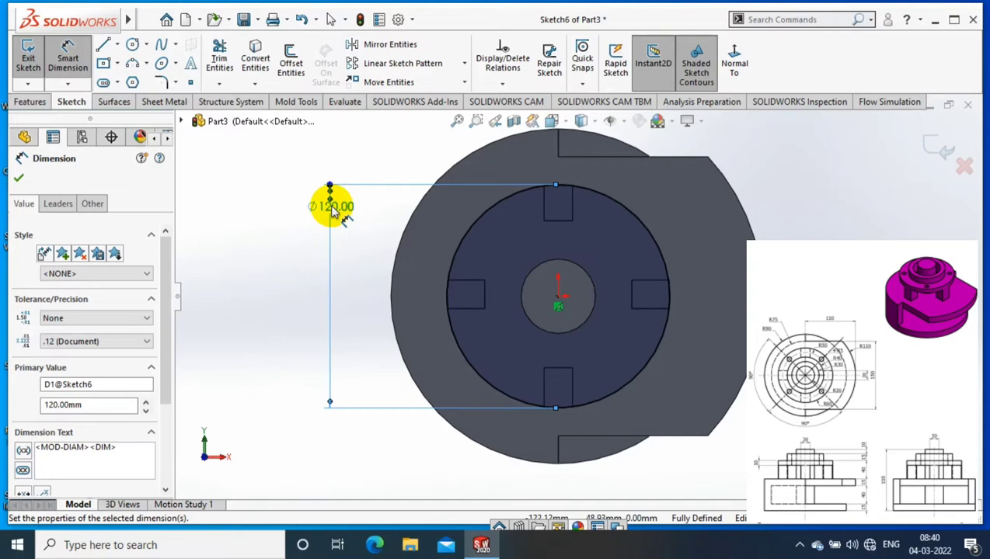
# Draw a second concentric circle and dimension it to Ø80.
pyautogui.click(132, 44)
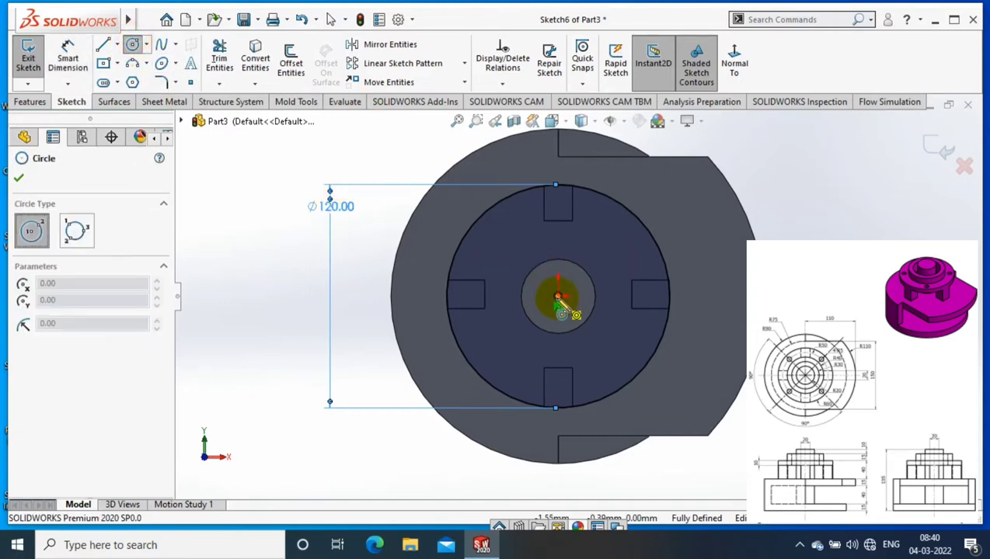
pyautogui.moveTo(558, 295); pyautogui.dragTo(600, 355)
pyautogui.click(67, 56)
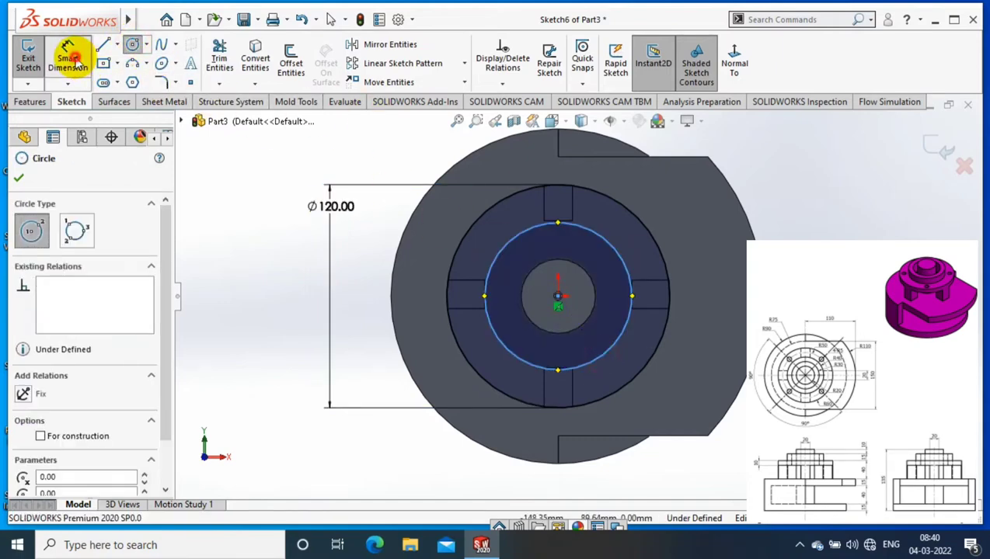
pyautogui.click(433, 221)
pyautogui.press('Return')
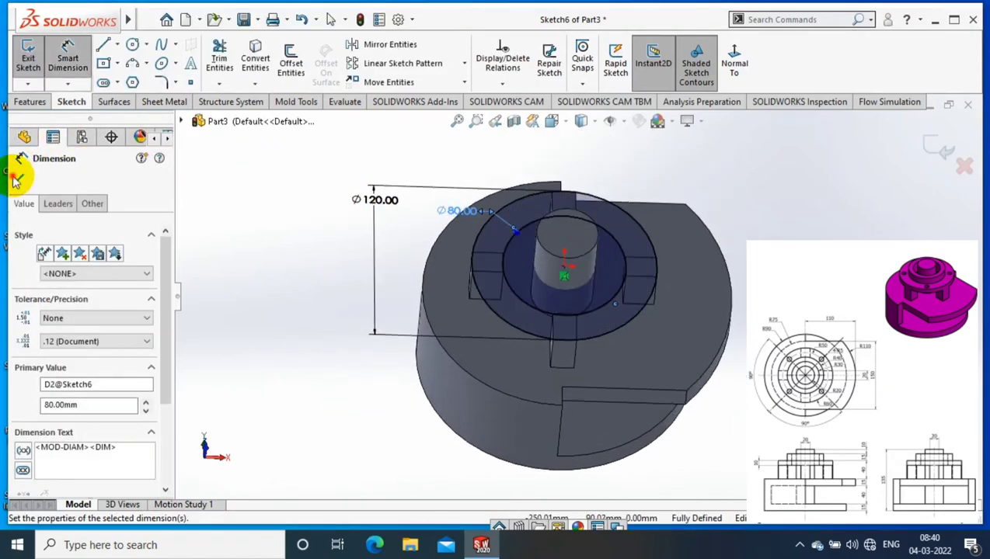
pyautogui.click(16, 178)
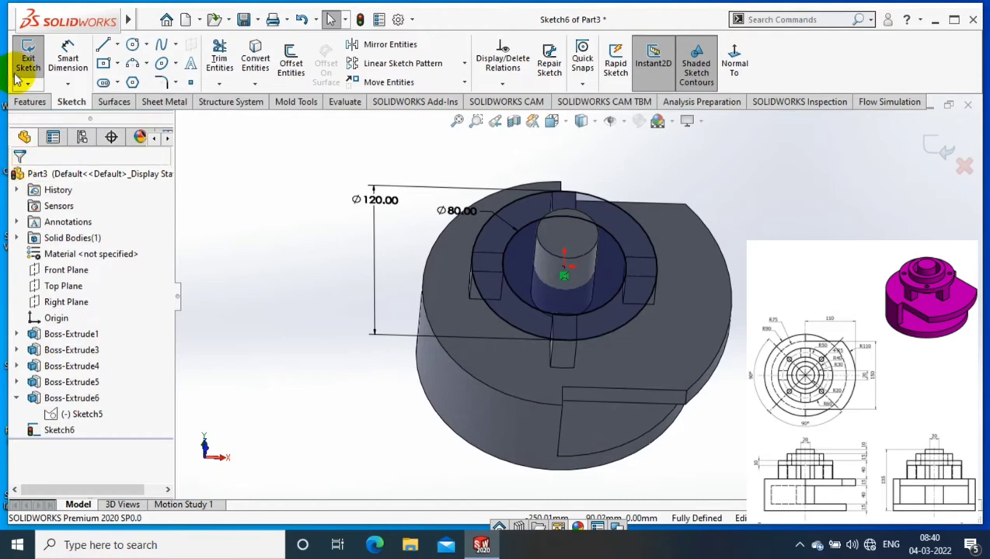
pyautogui.click(29, 101)
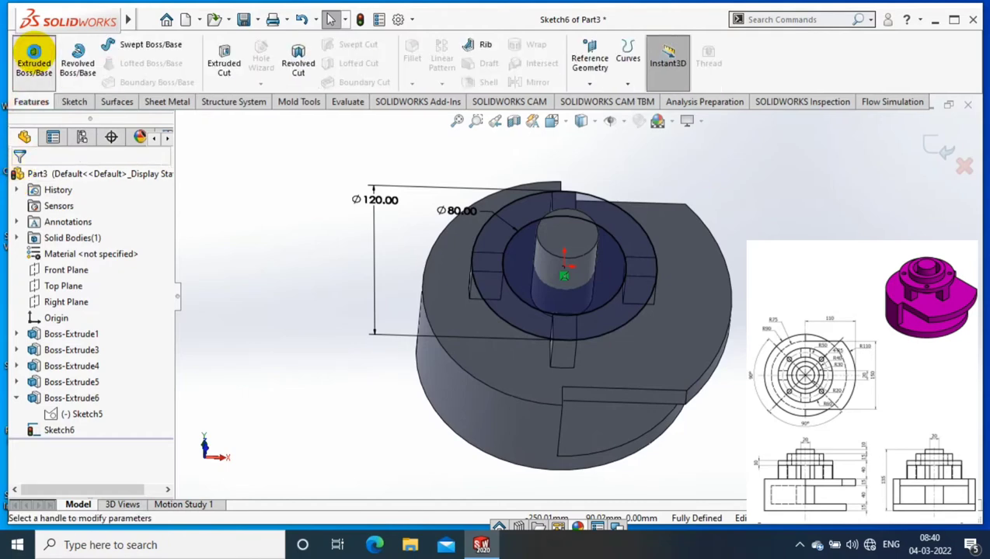
# Extrude the ring 10 mm and view its top face normal to.
pyautogui.click(34, 56)
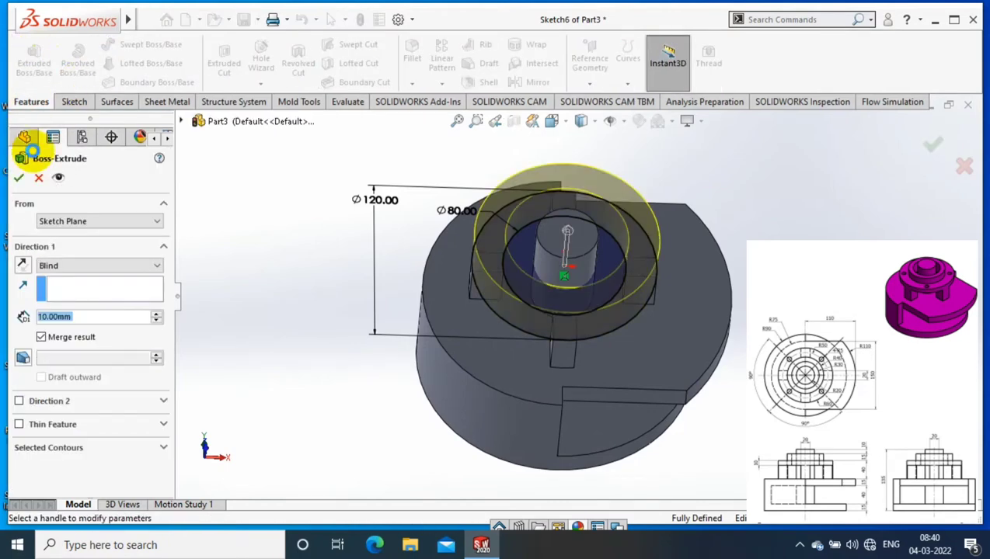
pyautogui.click(18, 177)
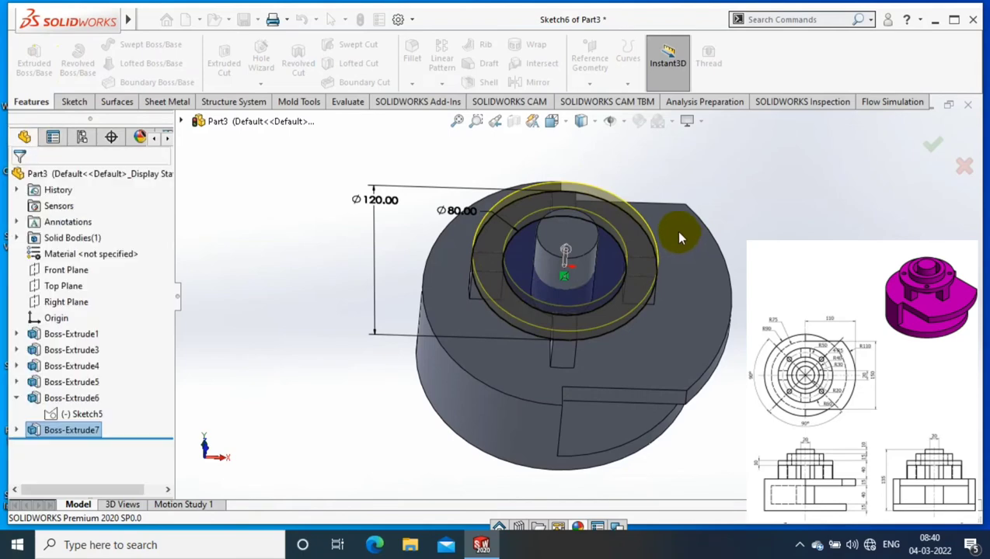
pyautogui.rightClick(627, 216)
pyautogui.click(731, 159)
# Sketch a circle at the centre of the ring face and dimension it to Ø60.
pyautogui.click(72, 102)
pyautogui.click(28, 56)
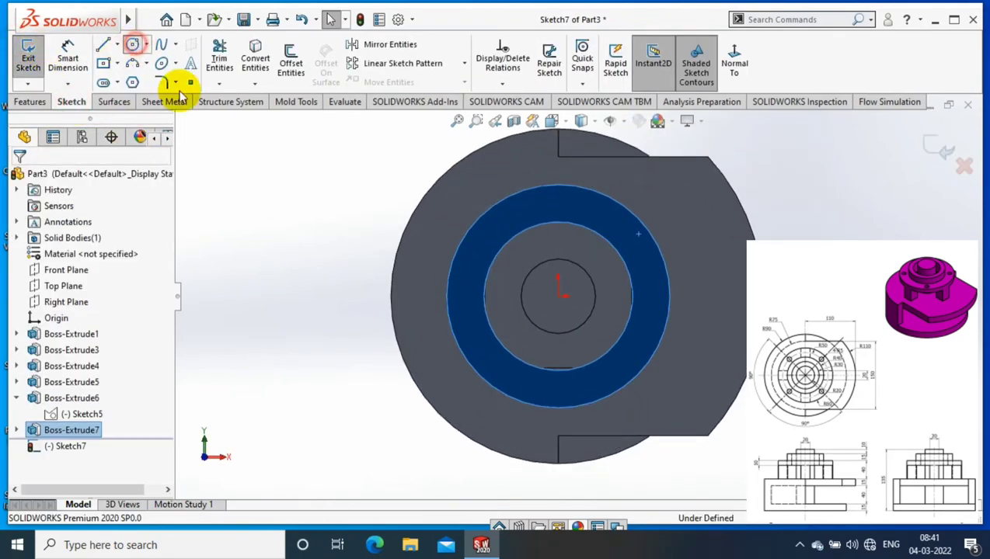
pyautogui.click(132, 44)
pyautogui.click(559, 297)
pyautogui.click(530, 372)
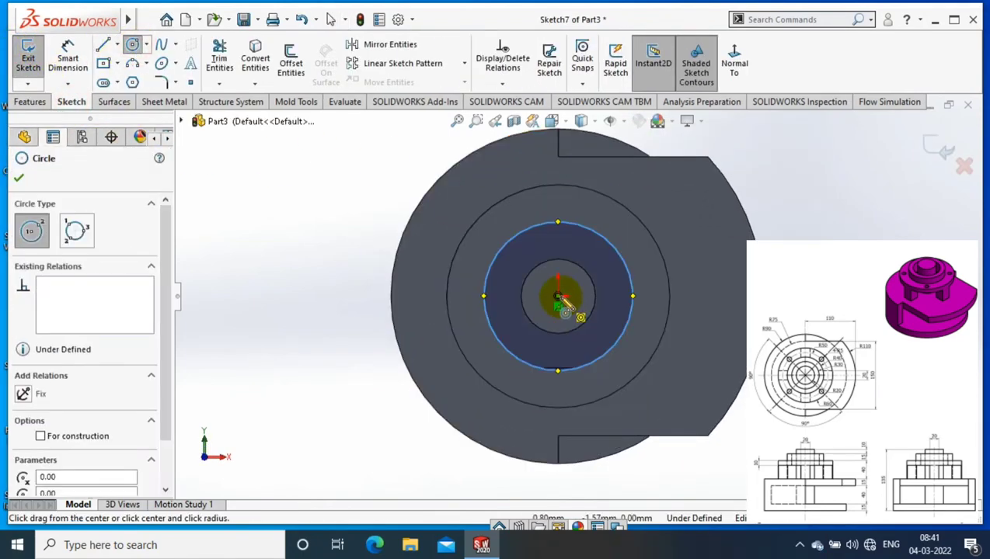
pyautogui.click(557, 299)
pyautogui.click(69, 51)
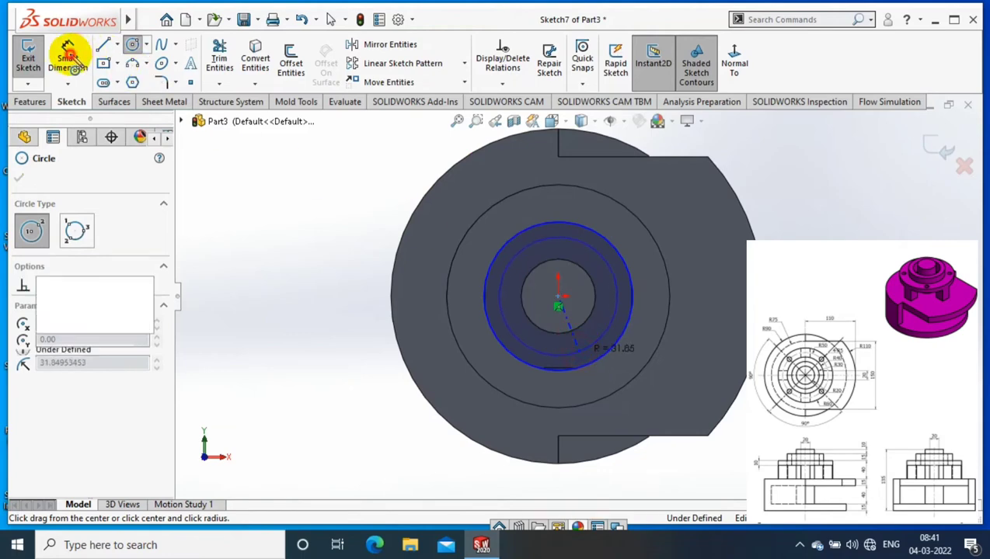
pyautogui.click(613, 273)
pyautogui.click(819, 293)
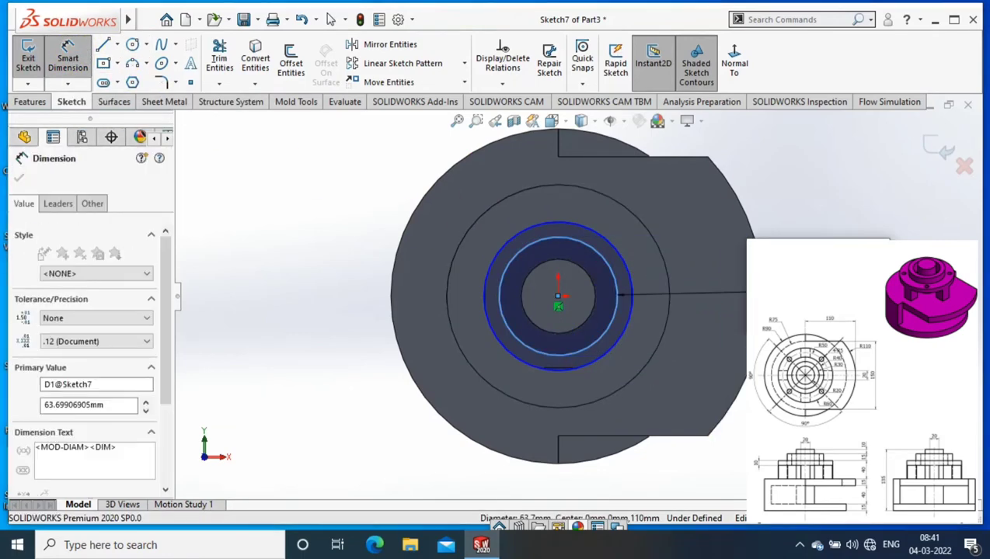
pyautogui.press('Return')
pyautogui.hotkey('ctrl', '7')
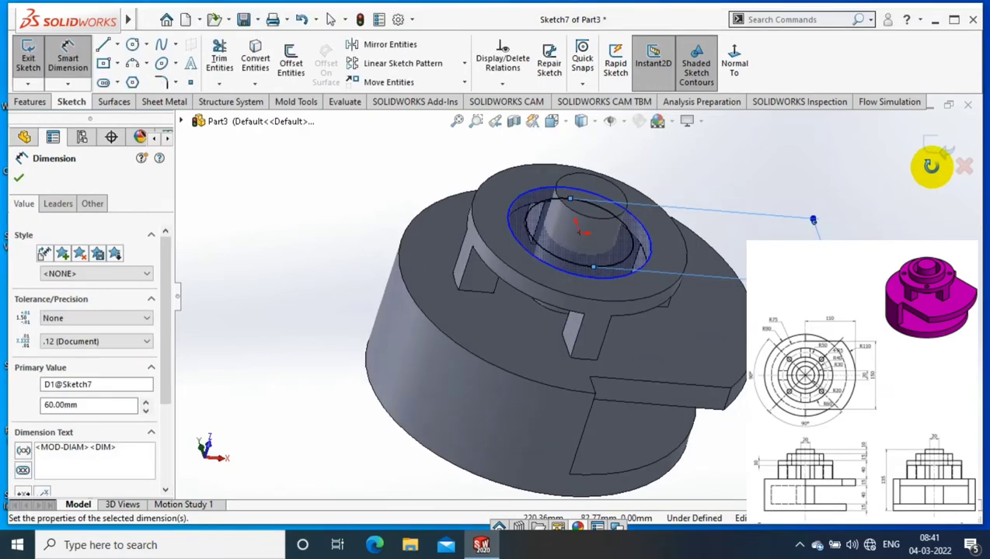
# Extrude the Ø60 circle 15 mm, with Direction 2 Up To Surface on the picked face.
pyautogui.click(31, 102)
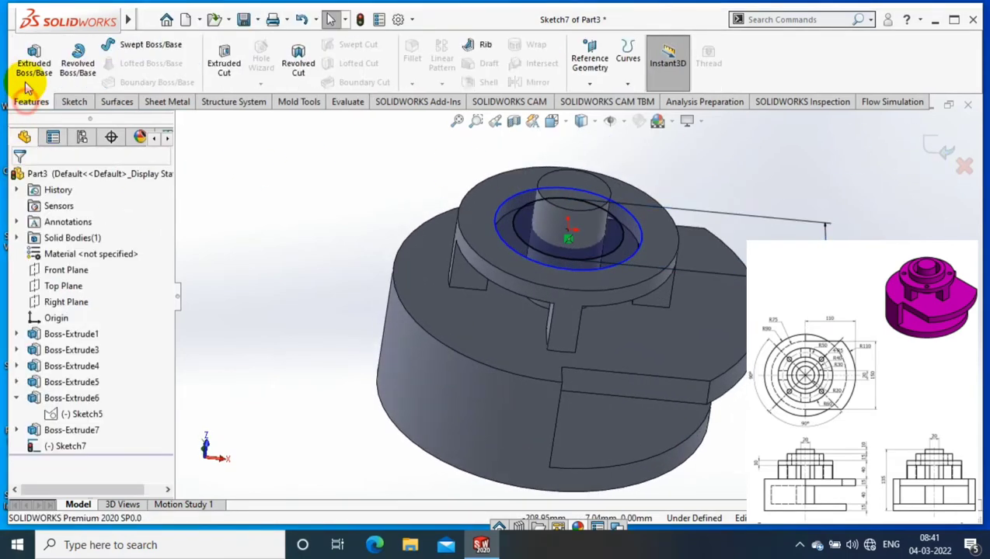
pyautogui.click(31, 58)
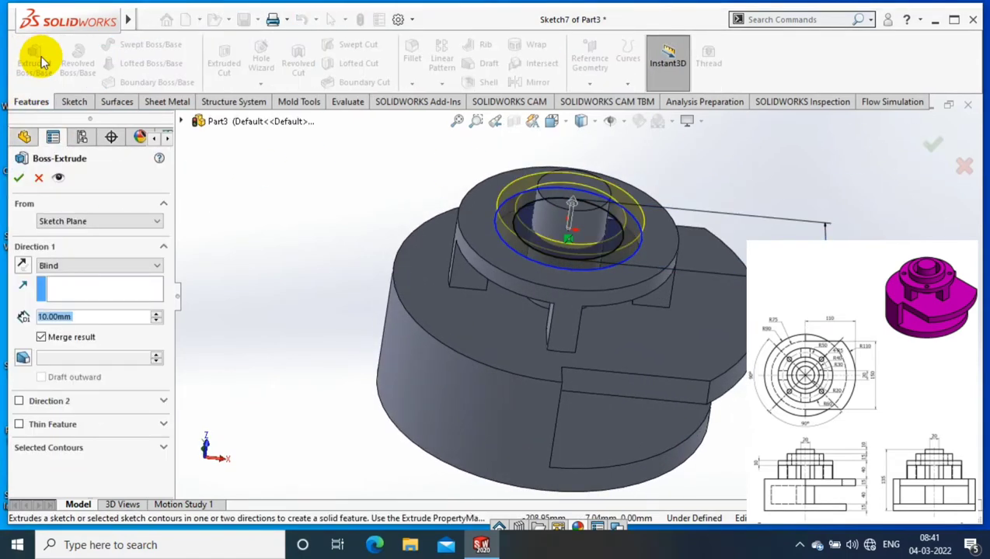
pyautogui.write('15')
pyautogui.press('Return')
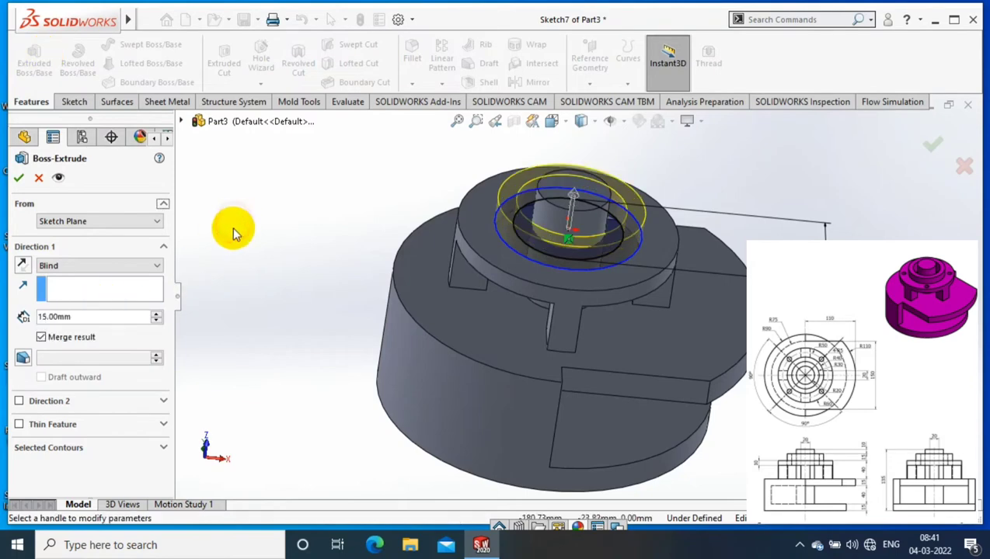
pyautogui.click(24, 400)
pyautogui.click(92, 419)
pyautogui.click(66, 469)
pyautogui.moveTo(117, 435)
pyautogui.mouseDown(button='middle')
pyautogui.moveTo(244, 303)
pyautogui.moveTo(521, 221)
pyautogui.mouseUp(button='middle')
pyautogui.click(490, 173)
pyautogui.moveTo(490, 172); pyautogui.dragTo(702, 247, button='middle')
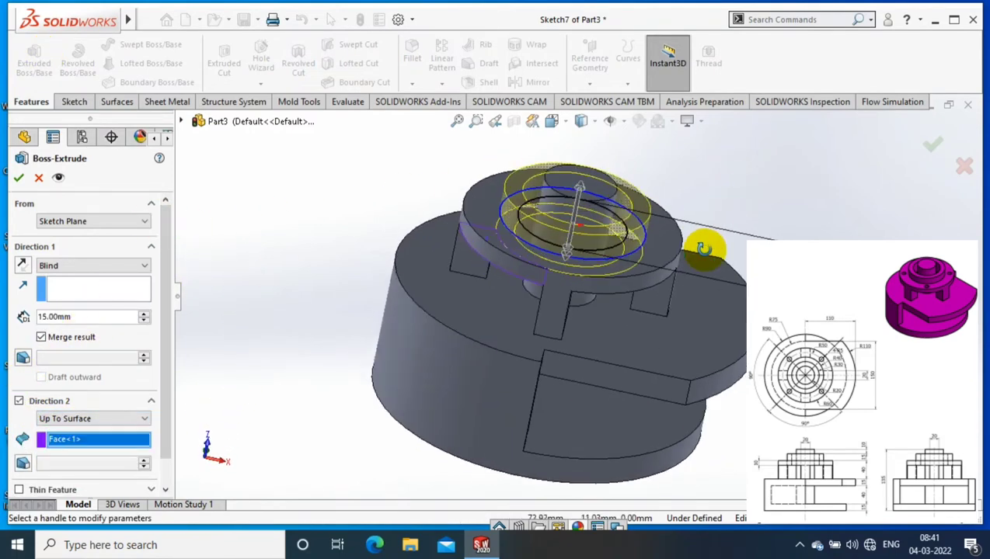
pyautogui.click(18, 177)
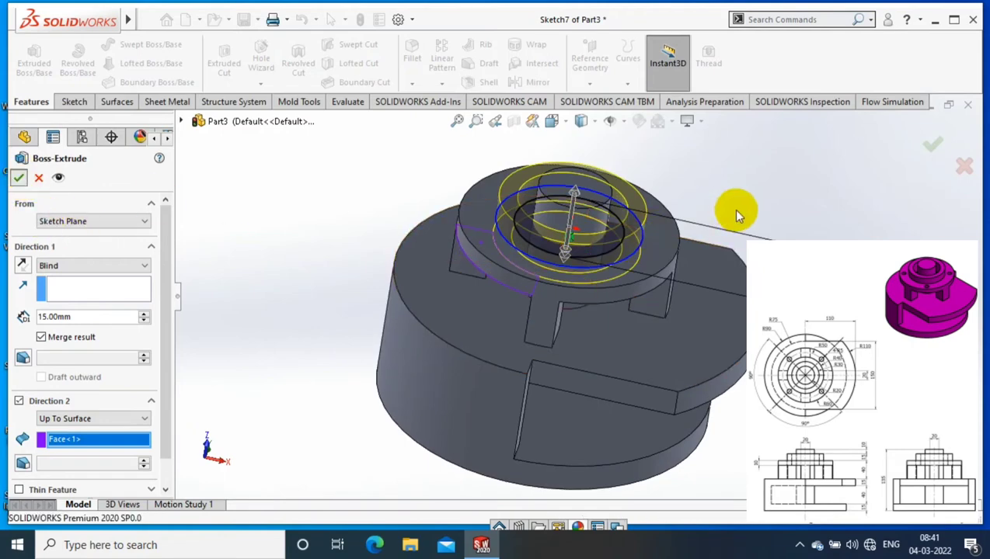
# Orbit to inspect the collar, then view the ring face normal to.
pyautogui.moveTo(812, 212); pyautogui.dragTo(783, 233, button='middle')
pyautogui.scroll(-3, 785, 233)
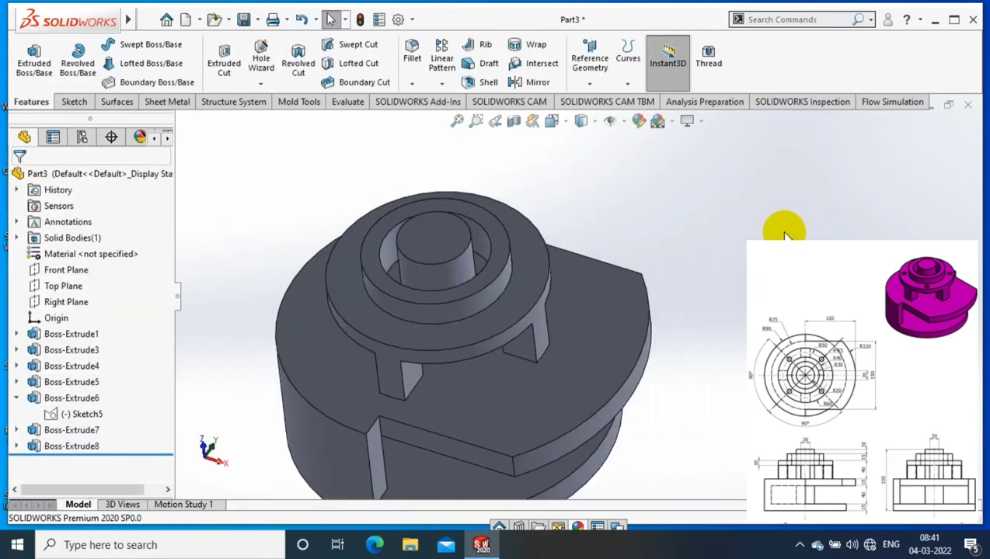
pyautogui.rightClick(529, 277)
pyautogui.click(631, 153)
# Open a sketch on the top face and draw a Ø100 construction circle at the origin.
pyautogui.click(594, 125)
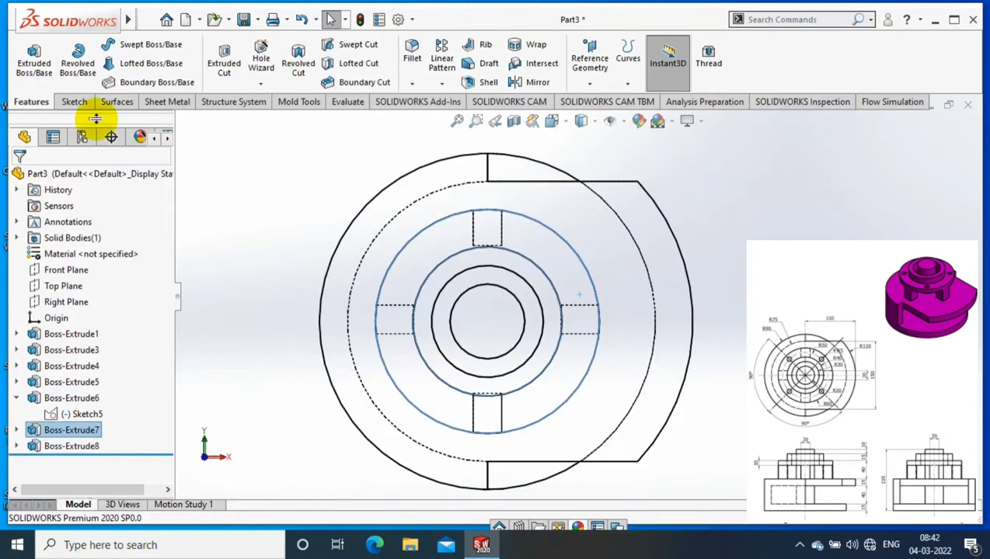
pyautogui.click(72, 105)
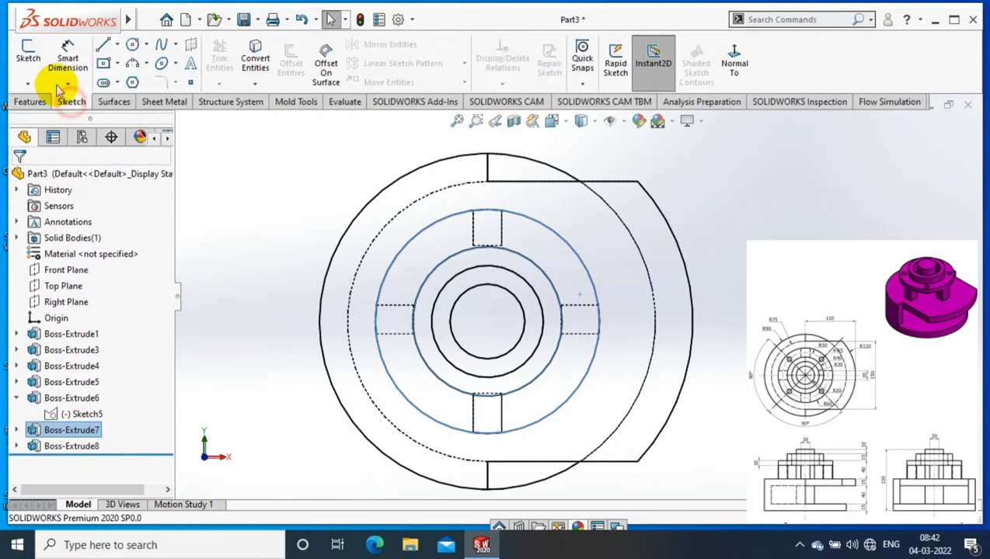
pyautogui.click(28, 58)
pyautogui.click(133, 44)
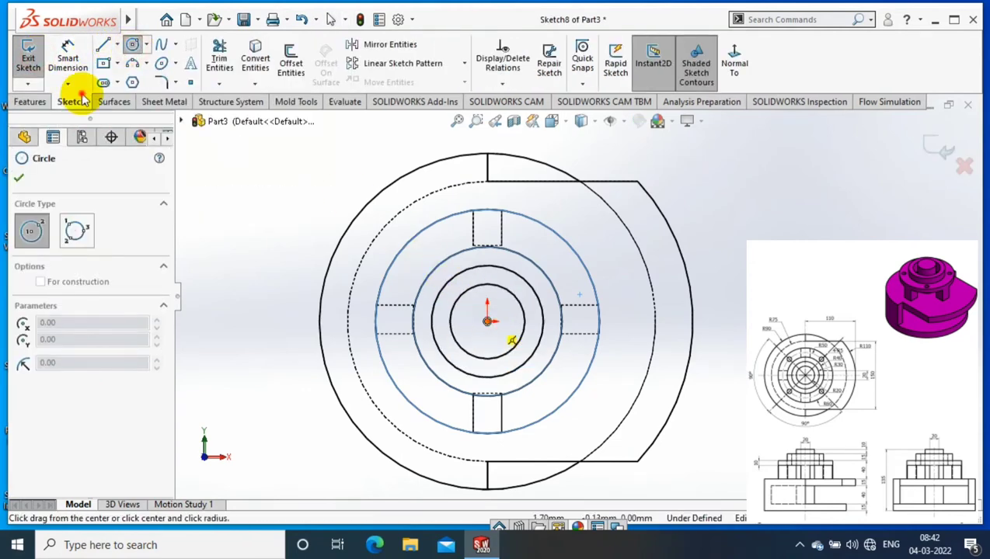
pyautogui.click(81, 434)
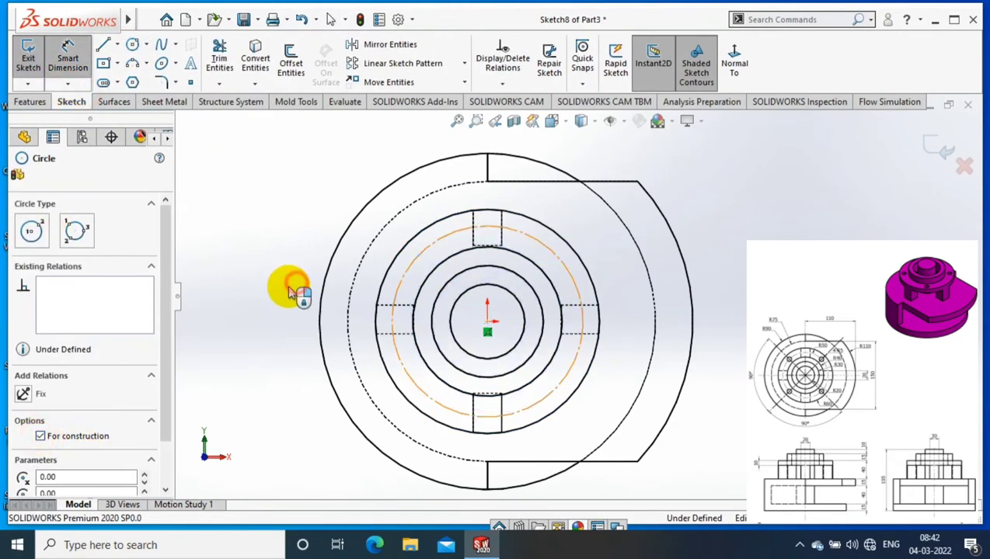
pyautogui.click(289, 288)
pyautogui.press('Return')
# Draw 45° centerlines from the centre to the circle's upper-left and lower-left.
pyautogui.click(115, 45)
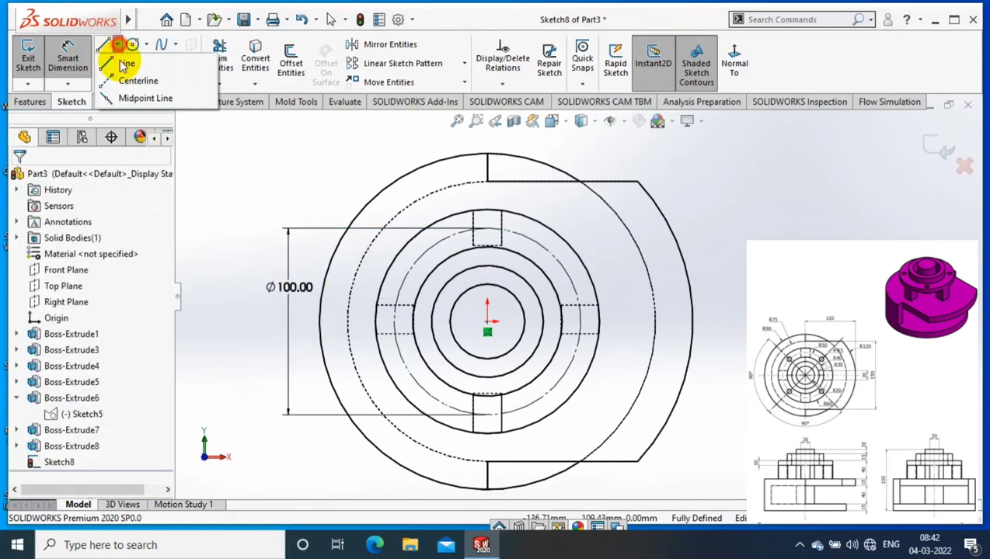
pyautogui.click(134, 79)
pyautogui.click(487, 319)
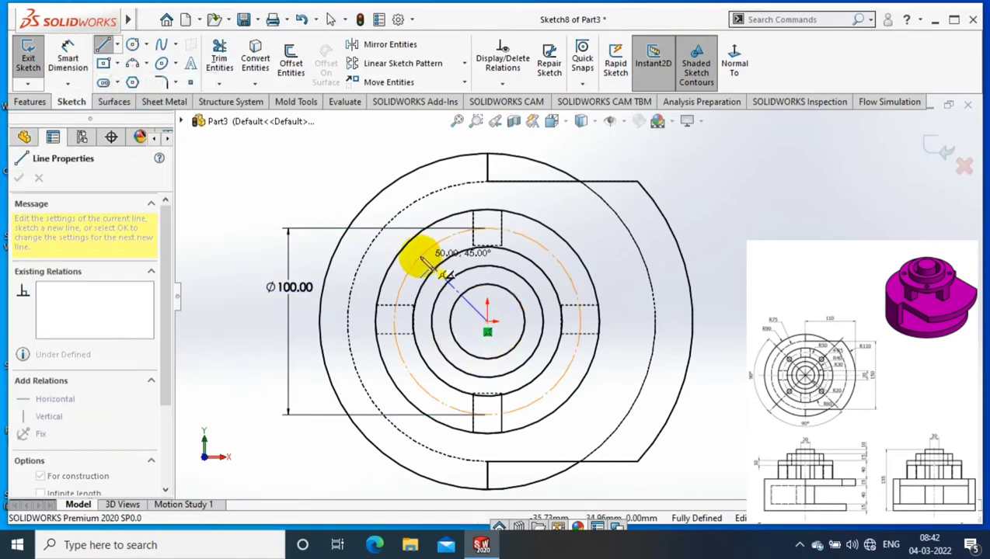
pyautogui.click(419, 261)
pyautogui.press('Escape')
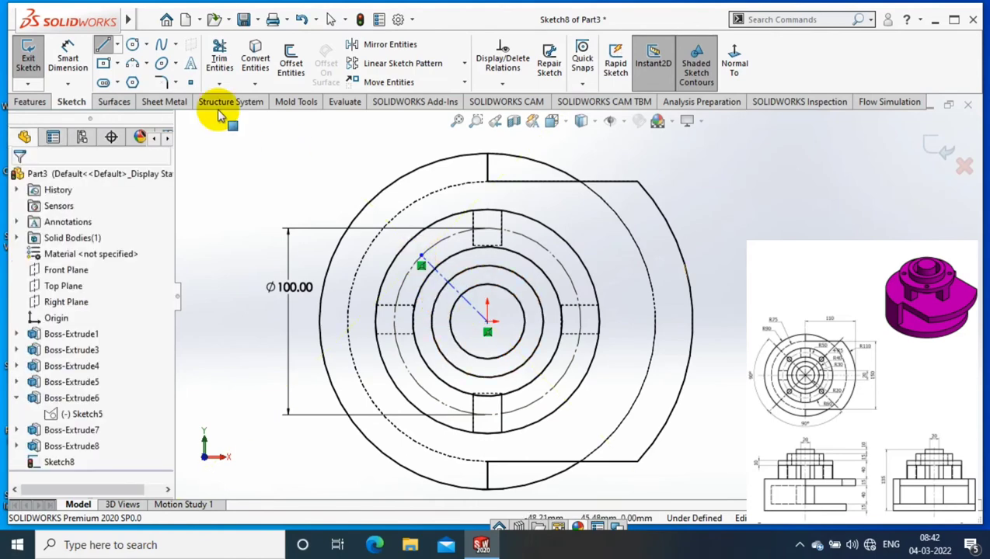
pyautogui.click(118, 45)
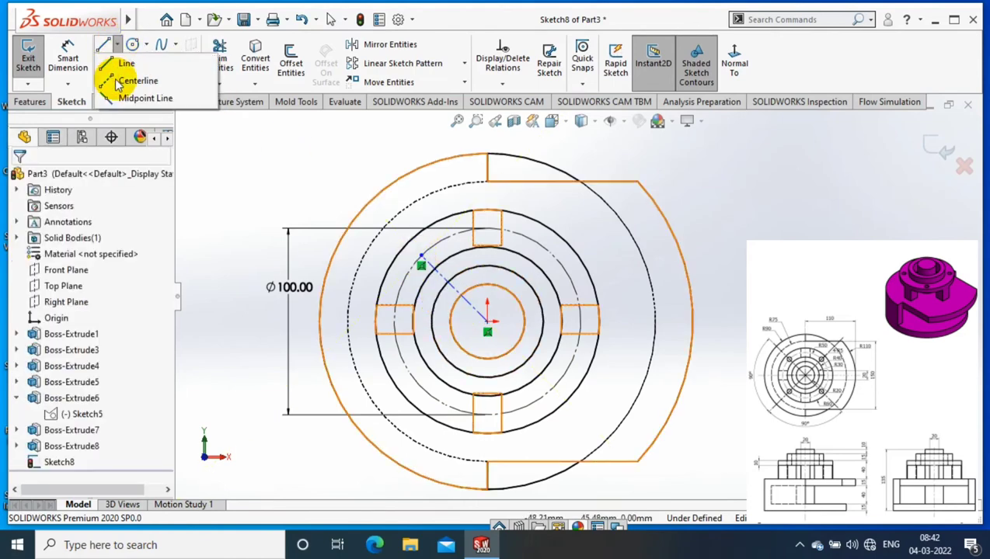
pyautogui.click(116, 82)
pyautogui.click(487, 320)
pyautogui.click(417, 401)
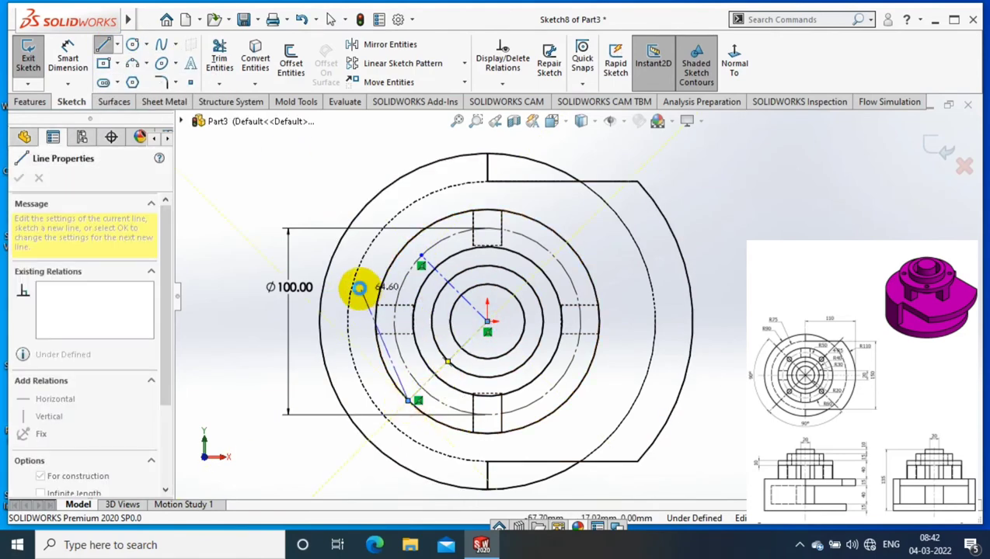
pyautogui.press('Escape')
# Draw 45° centerlines from the centre to the circle's upper-right and lower-right.
pyautogui.click(117, 45)
pyautogui.click(124, 79)
pyautogui.click(487, 320)
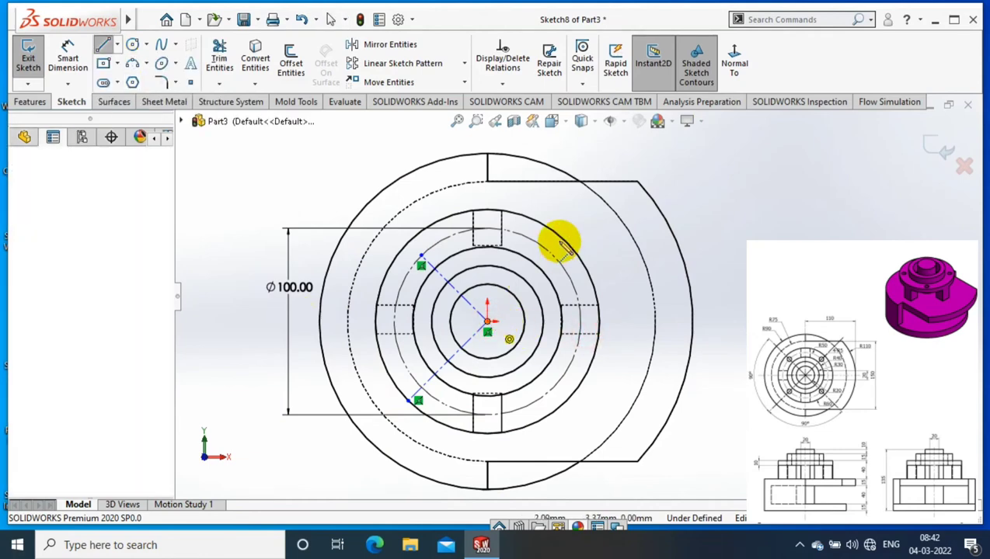
pyautogui.click(568, 243)
pyautogui.click(118, 45)
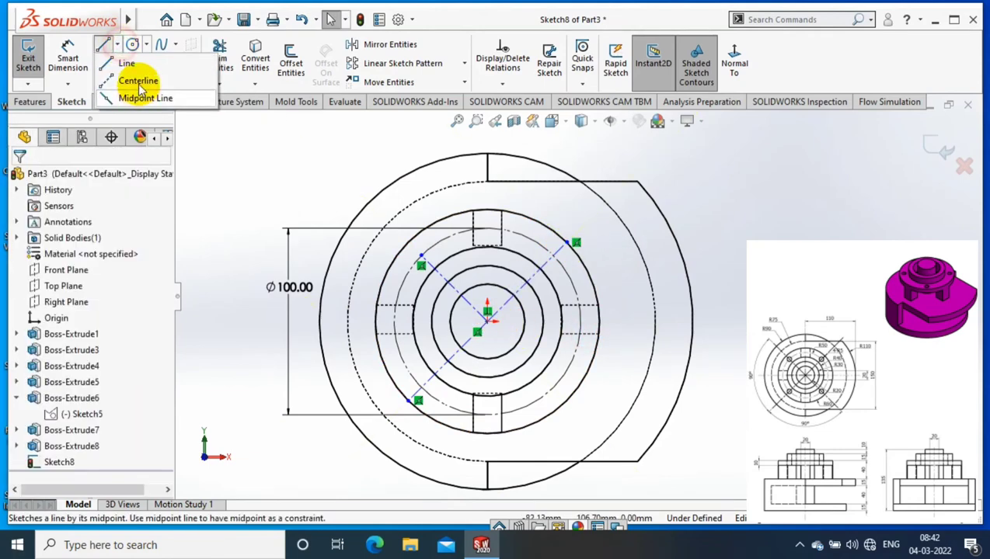
pyautogui.click(125, 79)
pyautogui.click(575, 401)
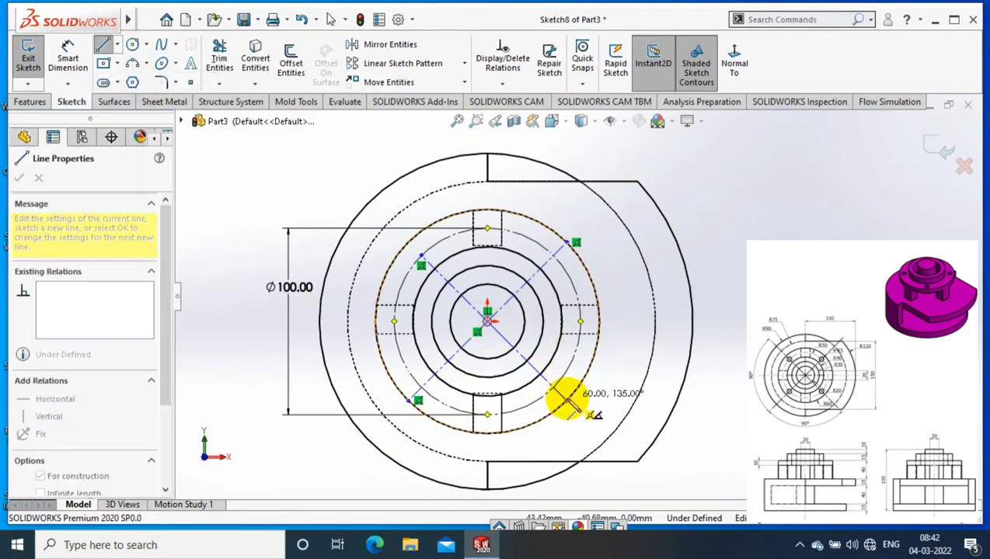
pyautogui.press('Escape')
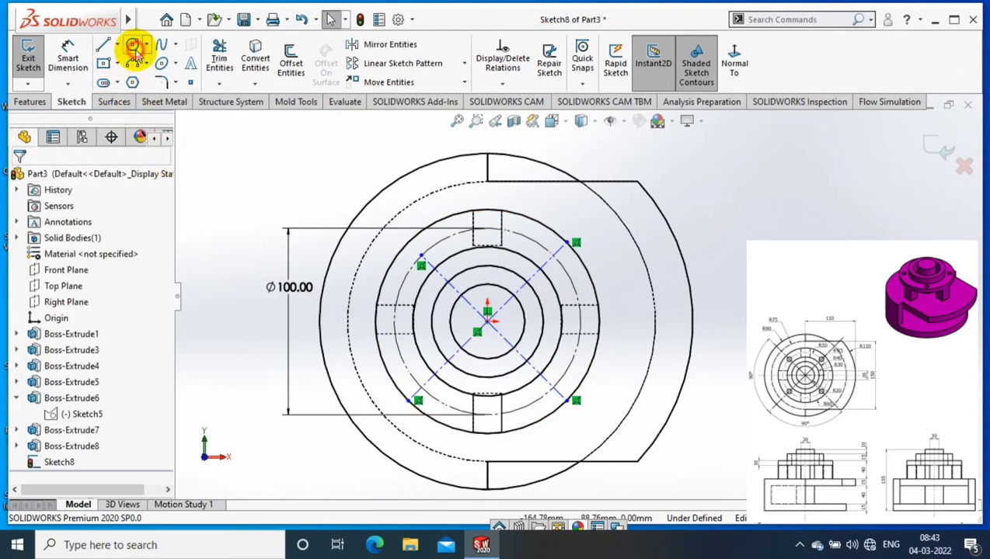
# Place four small circles where the diagonal centerlines meet the Ø100 circle.
pyautogui.click(132, 45)
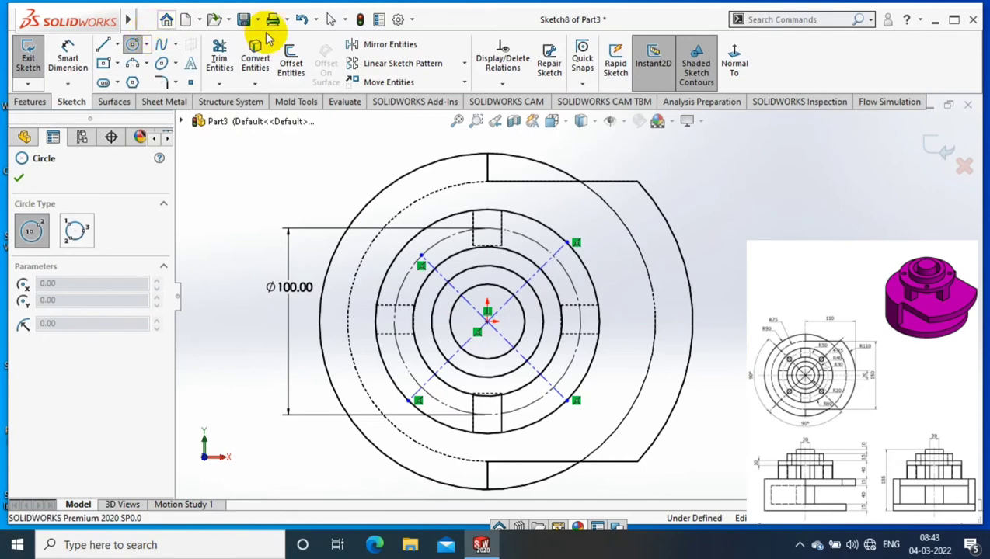
pyautogui.click(420, 254)
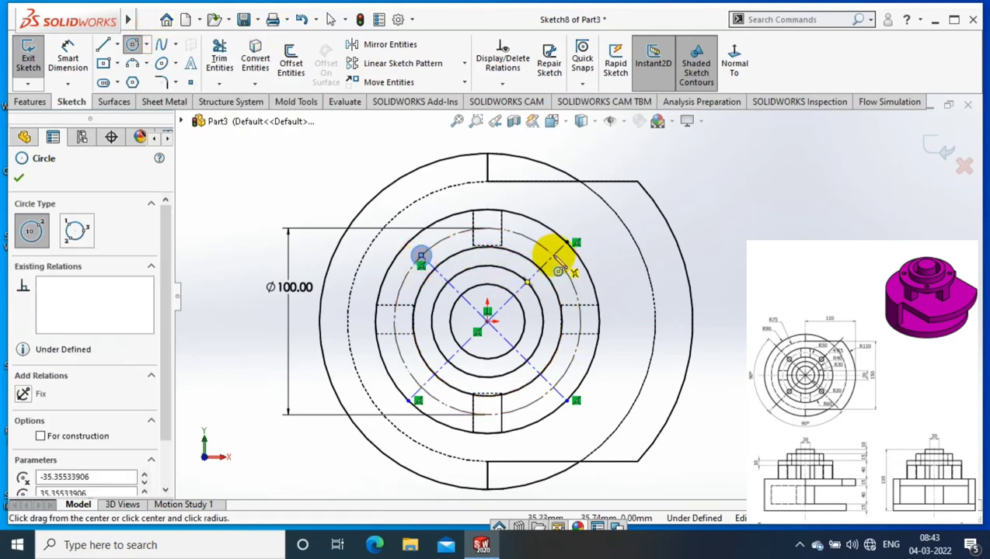
pyautogui.click(552, 255)
pyautogui.click(553, 387)
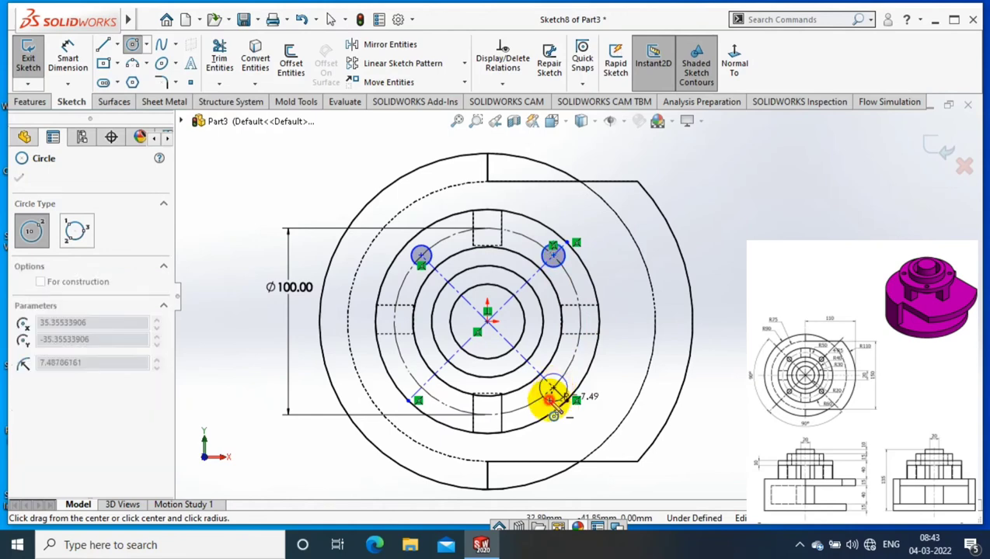
pyautogui.click(420, 387)
# Dimension all four small circles to Ø10.
pyautogui.click(51, 47)
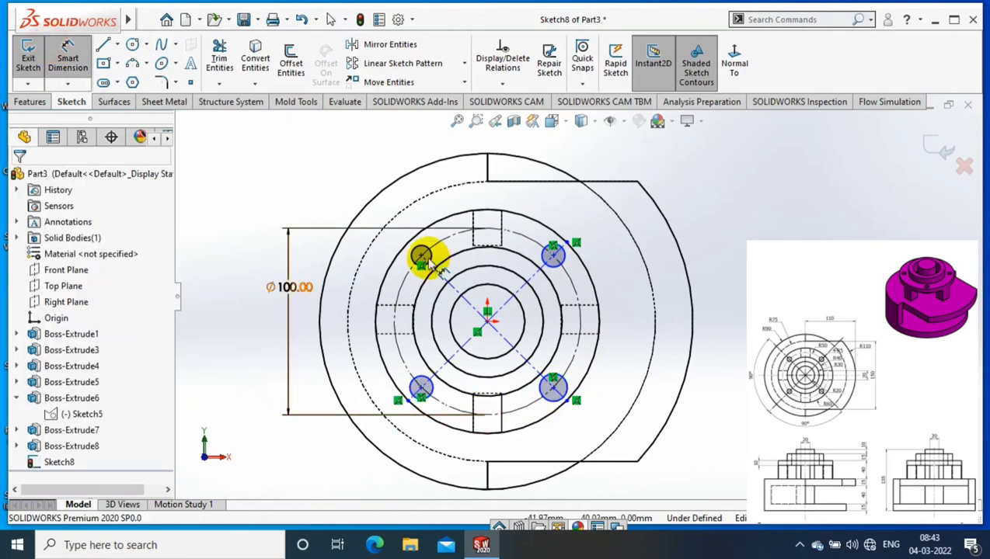
pyautogui.click(348, 192)
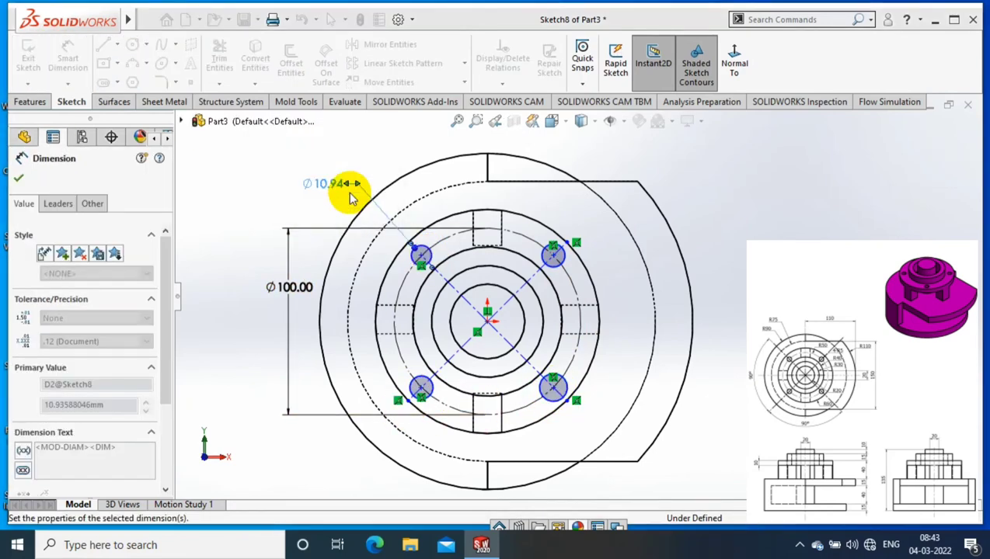
pyautogui.click(590, 256)
pyautogui.scroll(2, 598, 259)
pyautogui.click(602, 254)
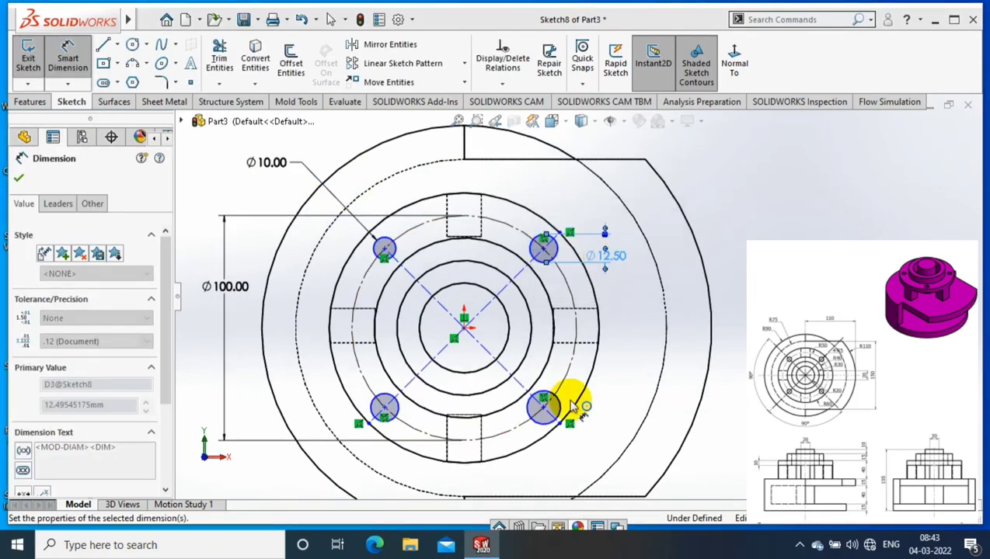
pyautogui.click(616, 404)
pyautogui.click(398, 408)
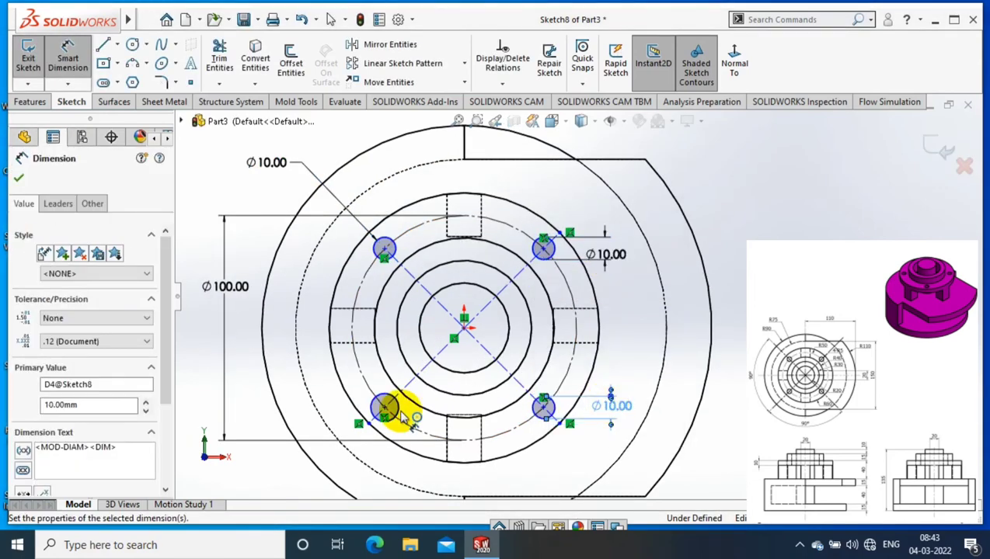
pyautogui.click(436, 396)
pyautogui.write('10')
pyautogui.press('Return')
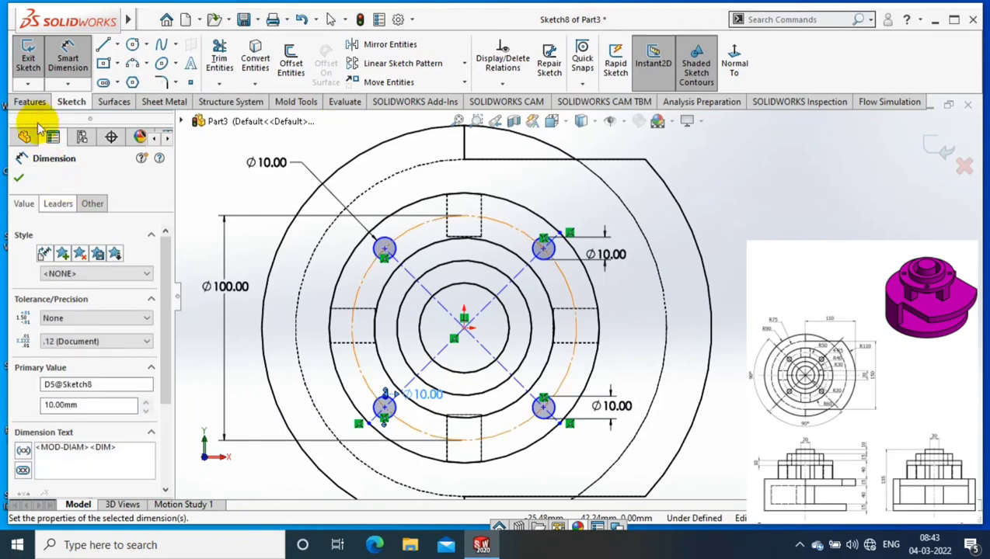
# Extrude-cut the four circles 15 mm deep (Blind) and display the part Shaded With Edges.
pyautogui.click(35, 102)
pyautogui.click(223, 58)
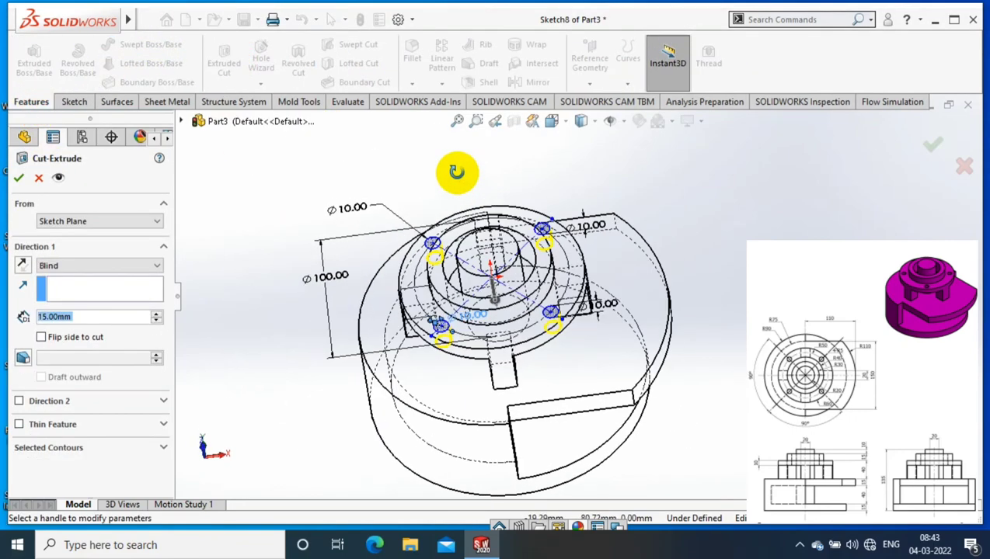
pyautogui.scroll(-3, 544, 268)
pyautogui.moveTo(504, 298); pyautogui.dragTo(508, 244, button='middle')
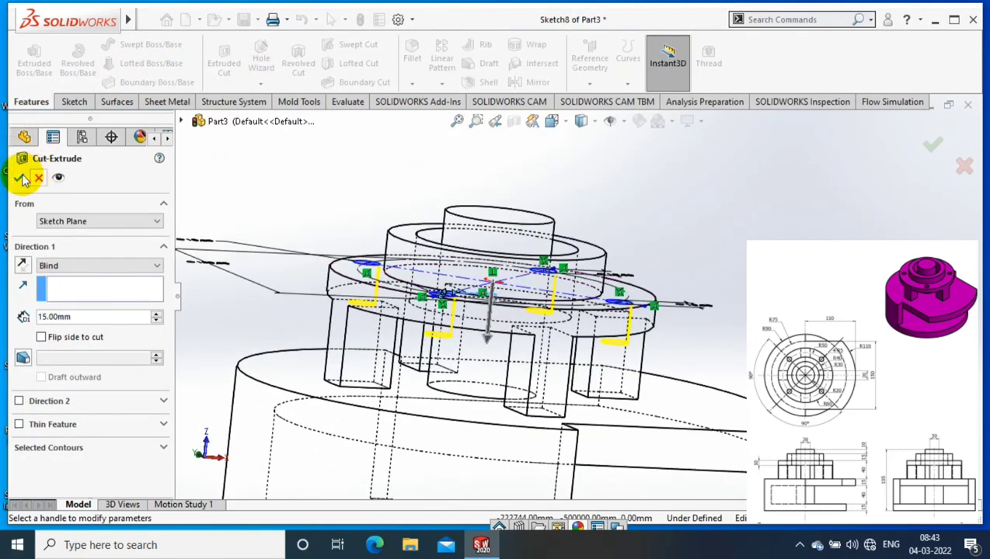
pyautogui.moveTo(704, 215); pyautogui.dragTo(701, 266, button='middle')
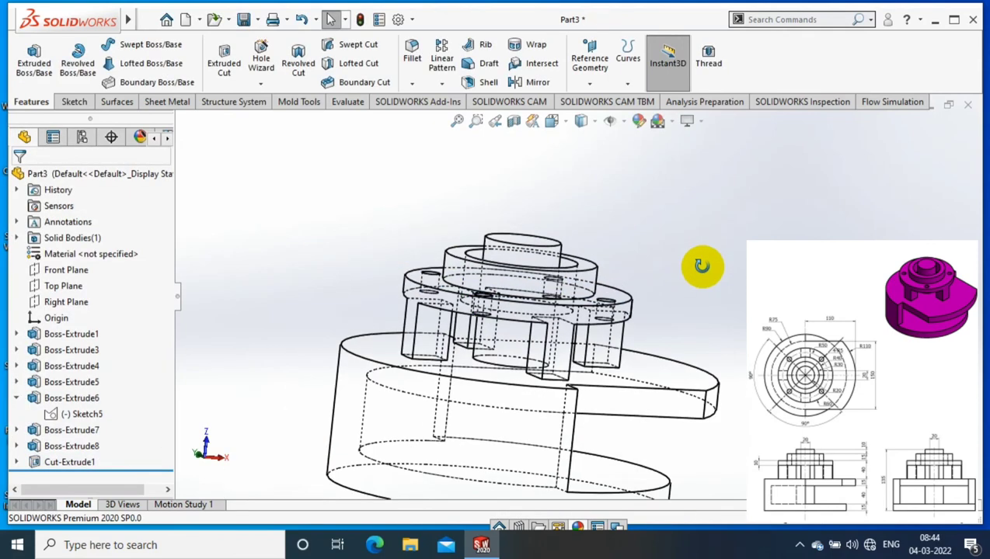
pyautogui.click(584, 120)
pyautogui.click(583, 142)
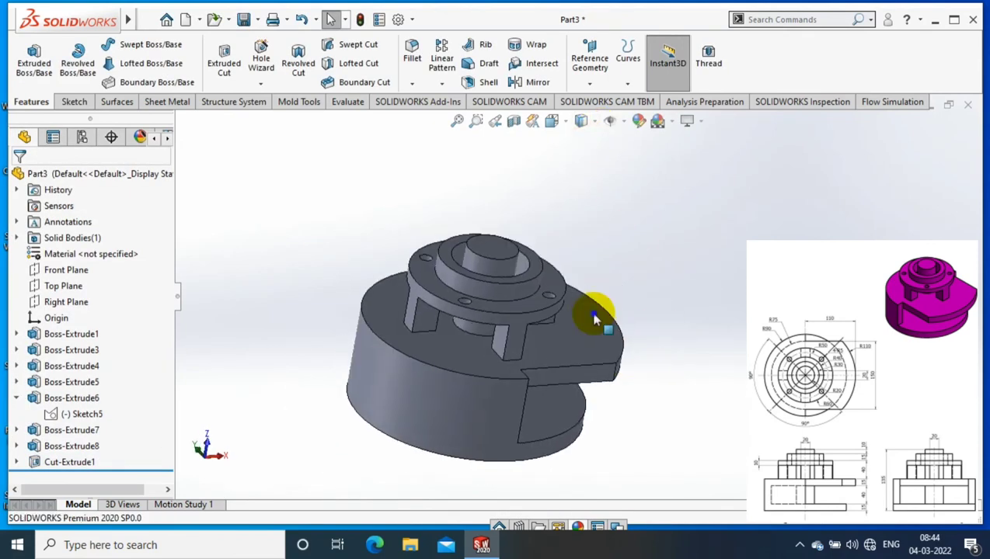
# Apply a magenta appearance to the whole part and orbit to view it from another side.
pyautogui.rightClick(593, 318)
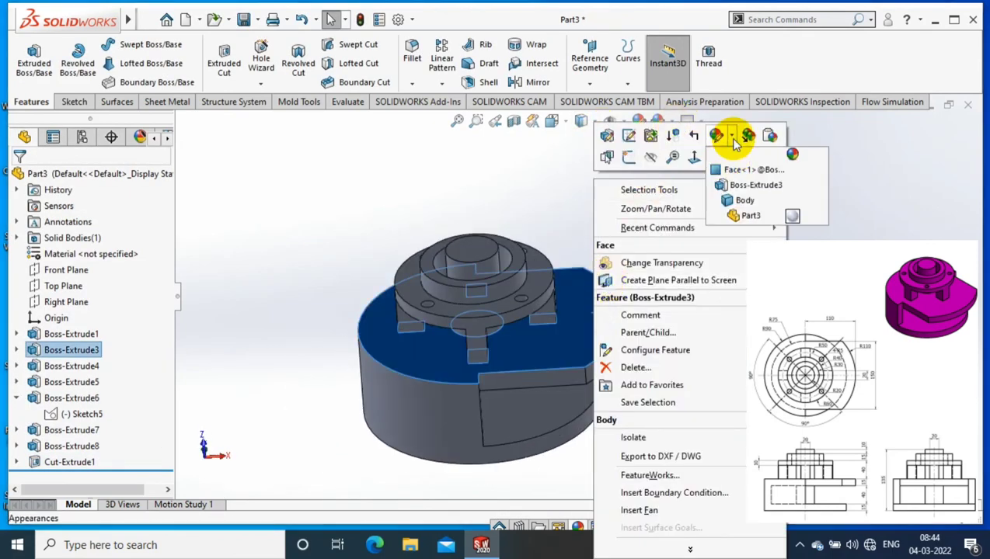
pyautogui.click(442, 360)
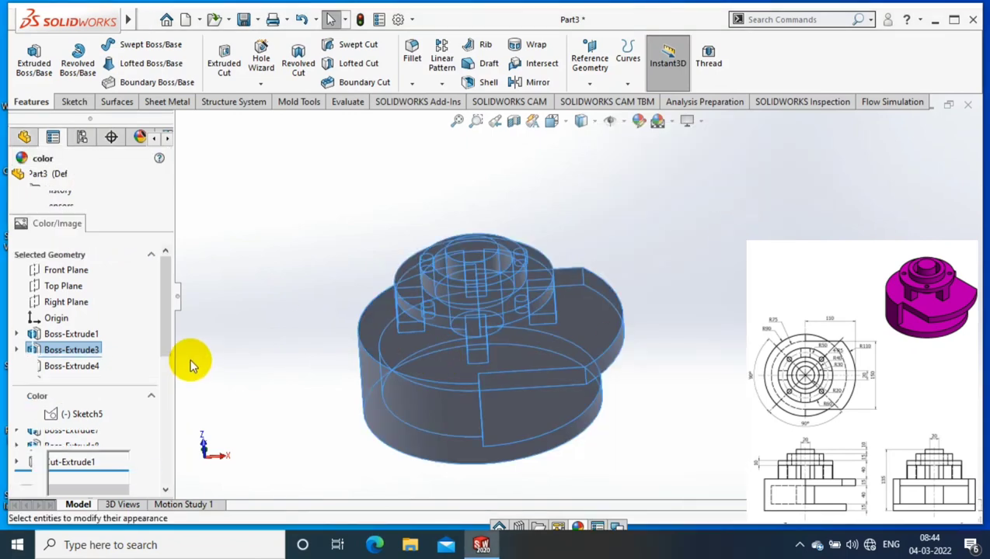
pyautogui.click(118, 469)
pyautogui.click(18, 177)
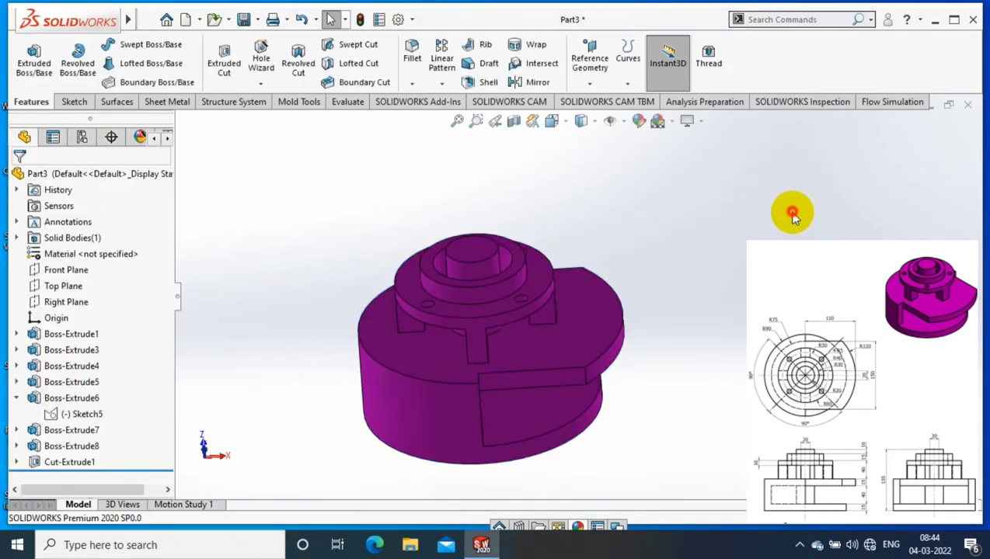
pyautogui.moveTo(790, 209)
pyautogui.mouseDown(button='middle')
pyautogui.moveTo(611, 258)
pyautogui.moveTo(583, 329)
pyautogui.moveTo(566, 345)
pyautogui.moveTo(522, 342)
pyautogui.moveTo(559, 341)
pyautogui.moveTo(578, 409)
pyautogui.mouseUp(button='middle')
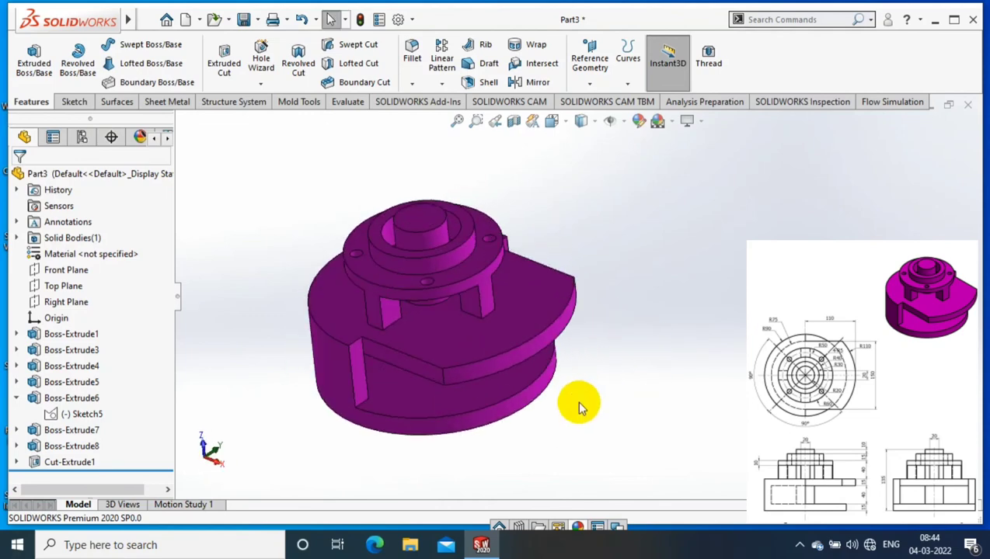